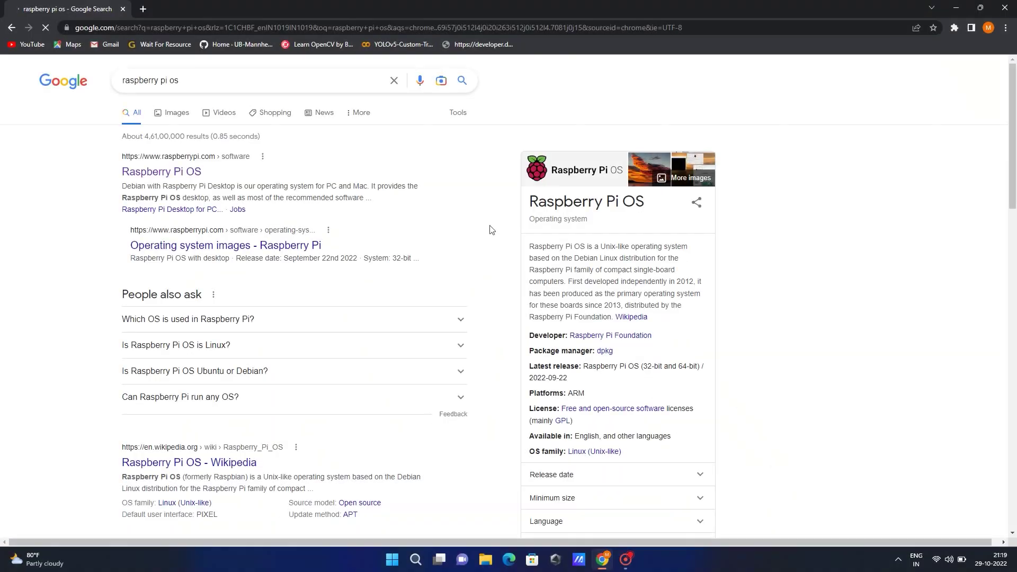
- From the search results, open the official Raspberry Pi OS page and download the Windows Imager installer
left_click(185, 174)
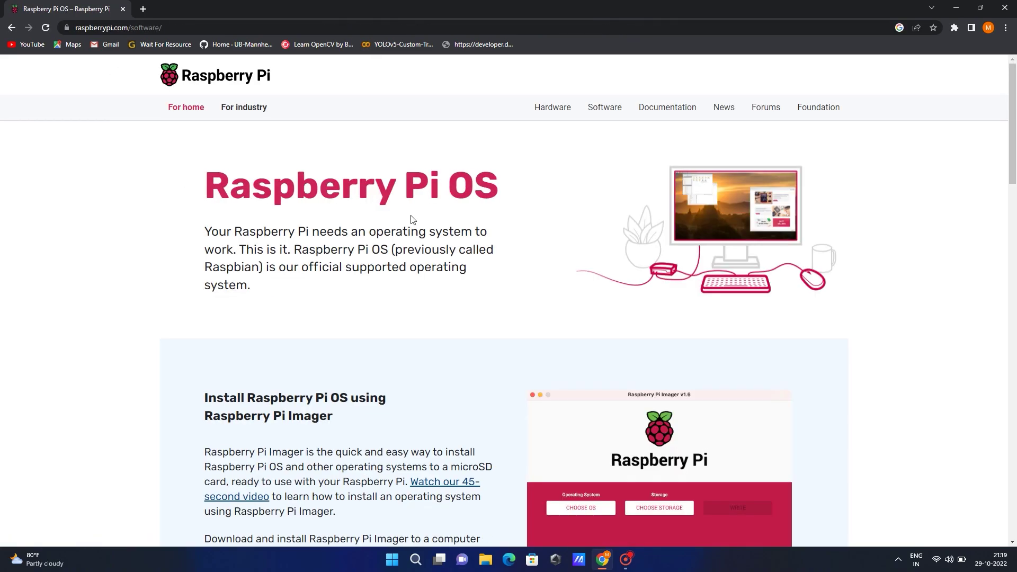
scroll(411, 219, "down", 1)
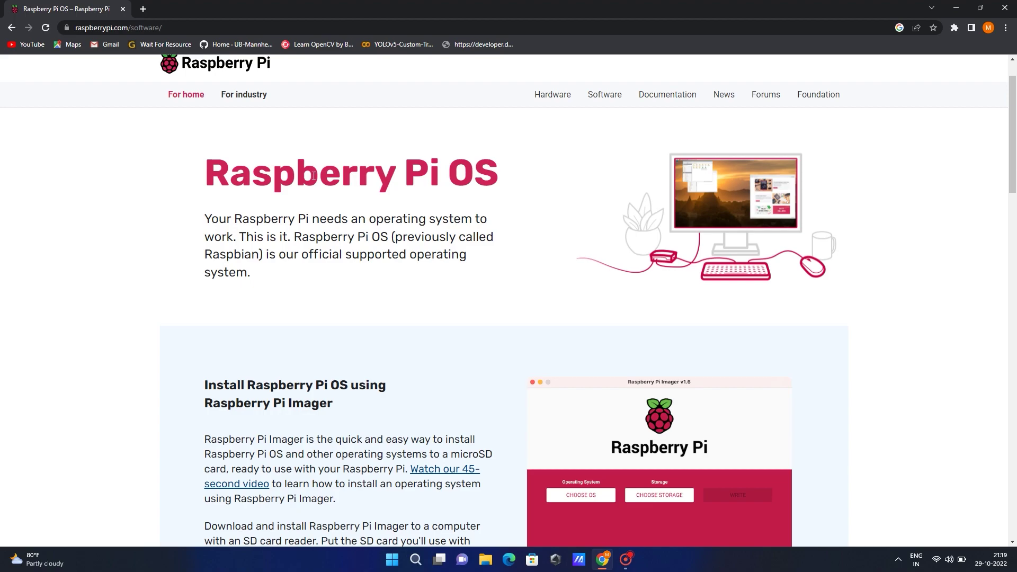
scroll(313, 175, "down", 3)
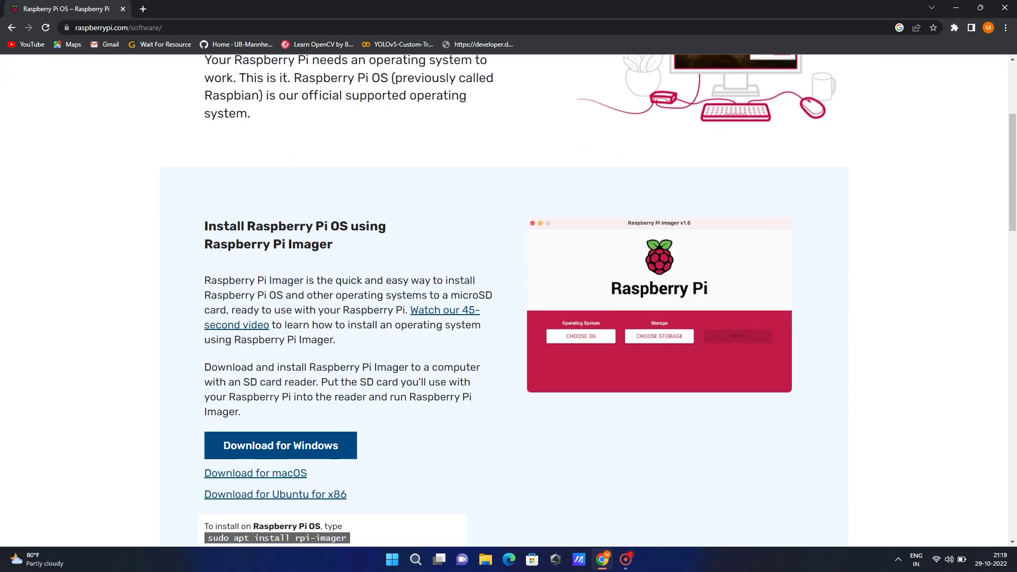
scroll(313, 180, "down", 2)
scroll(315, 251, "down", 2)
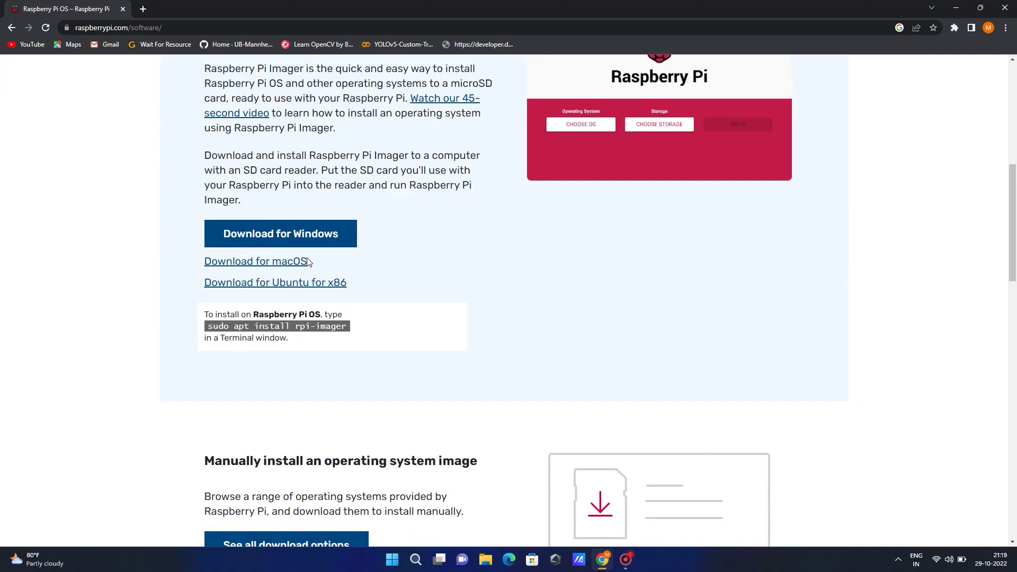
left_click(274, 241)
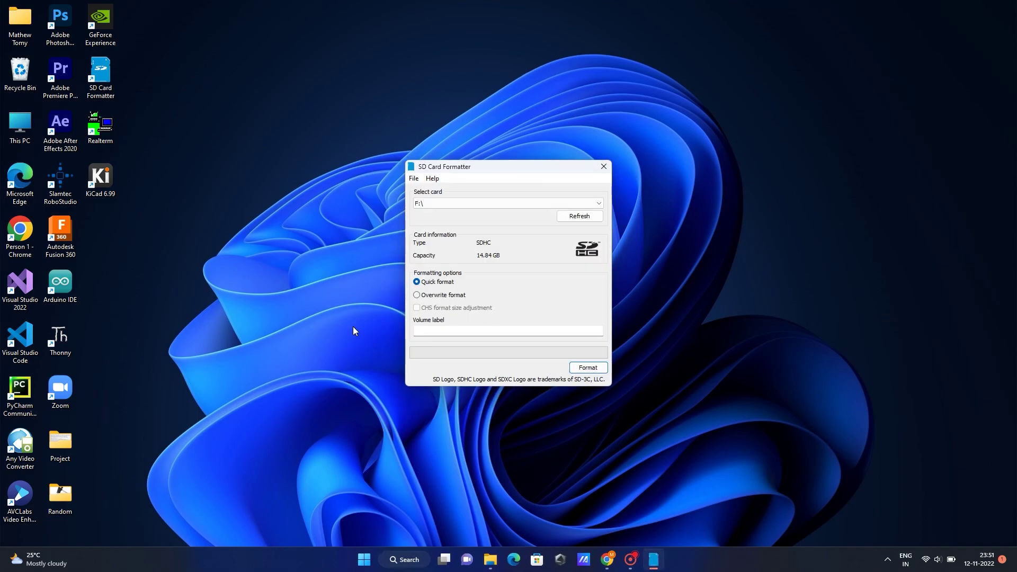
- Select card F:\, label the volume BOOT, and start a quick format
left_click(564, 207)
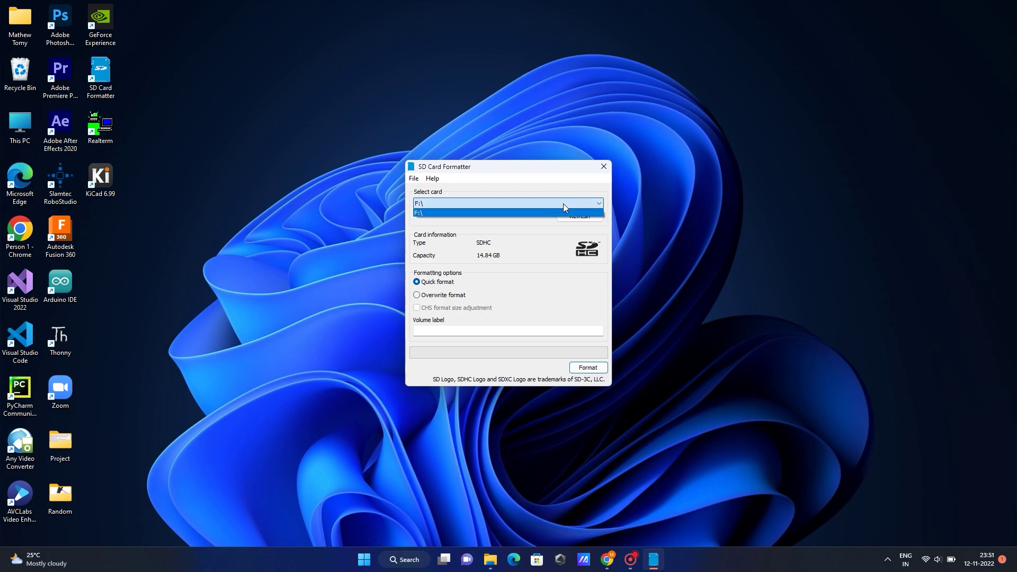
left_click(551, 213)
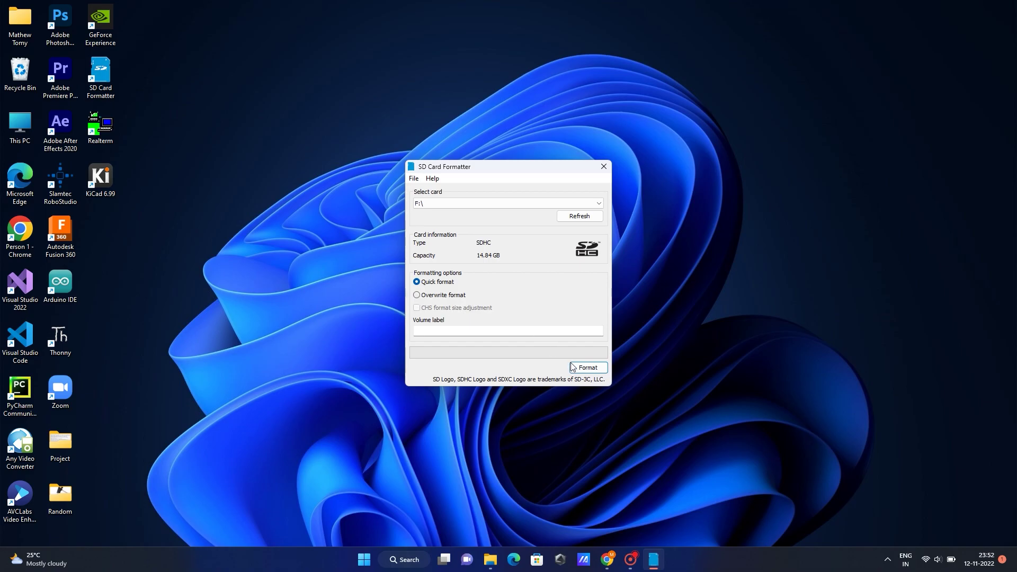
left_click(518, 334)
left_click(589, 371)
- Confirm erasing the card, then launch Raspberry Pi Imager and reposition its window
left_click(543, 316)
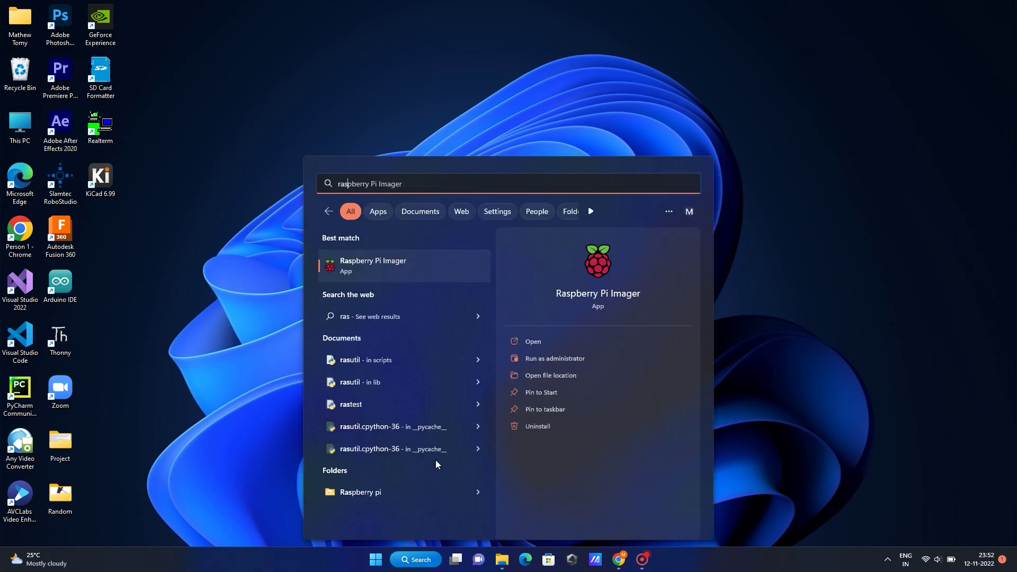
left_click(389, 261)
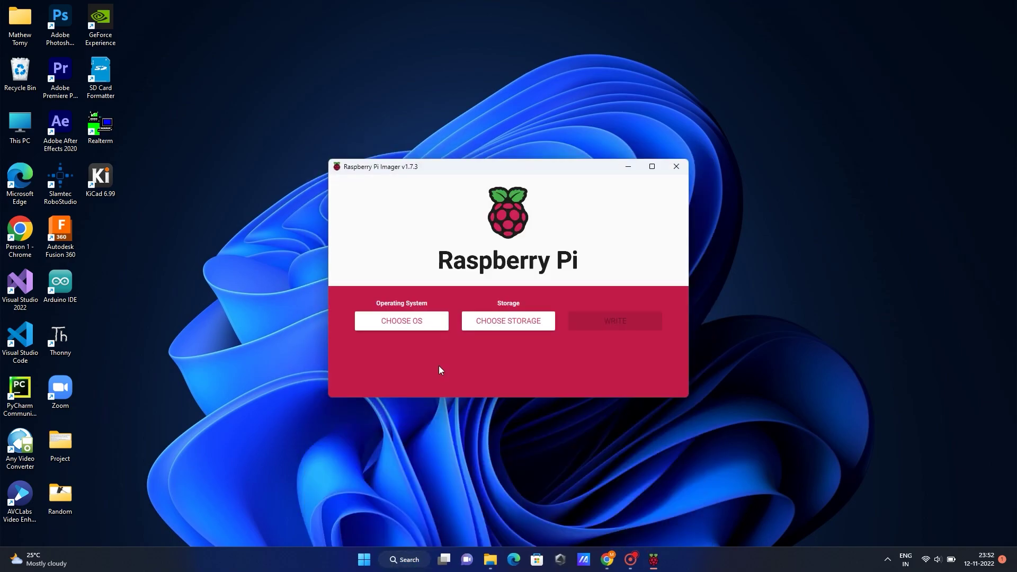
left_click_drag(552, 168, 527, 187)
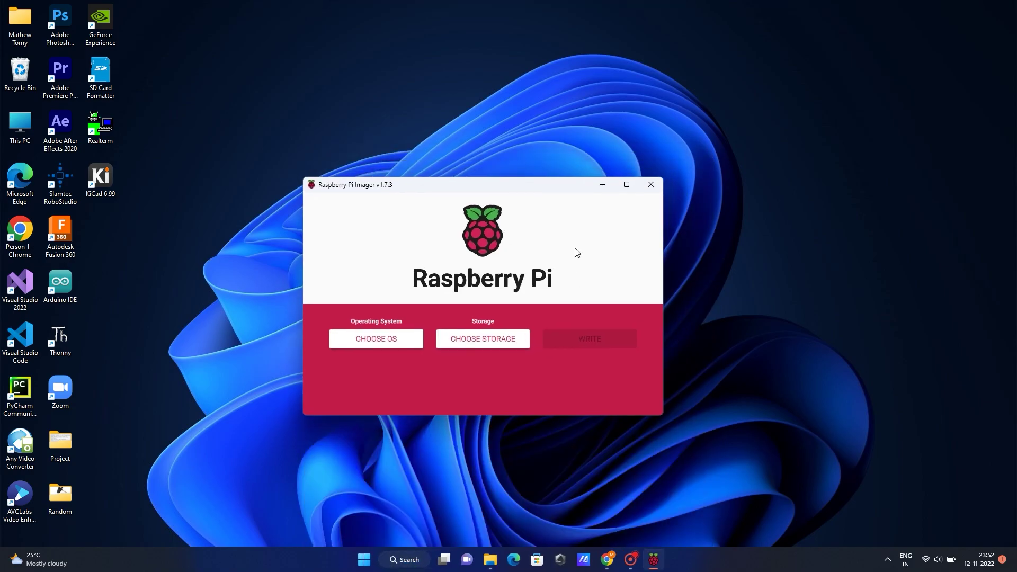
- Choose Raspberry Pi OS (64-bit) from the other variants and the 15.9 GB USB device as storage
left_click(405, 339)
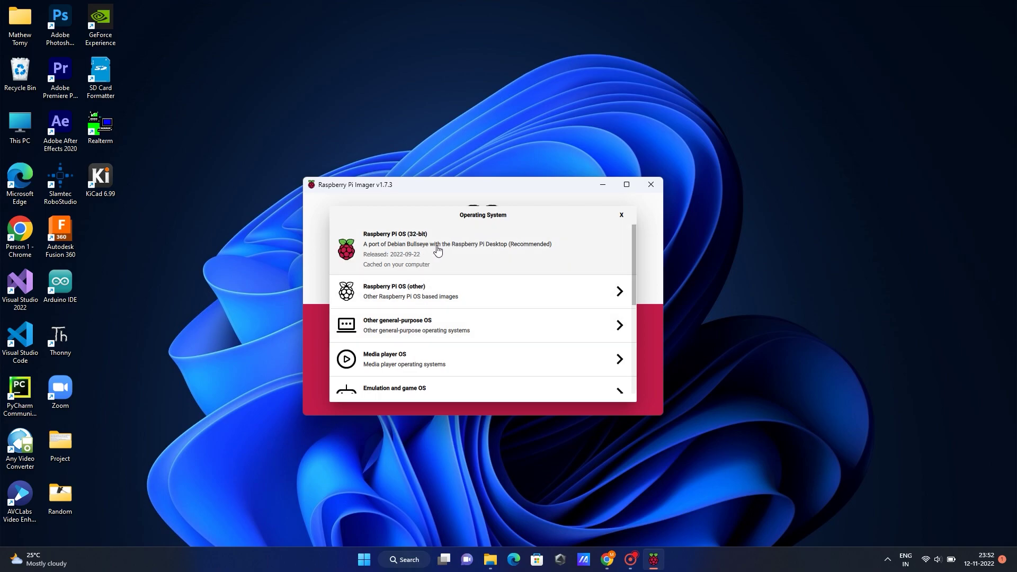
left_click(461, 298)
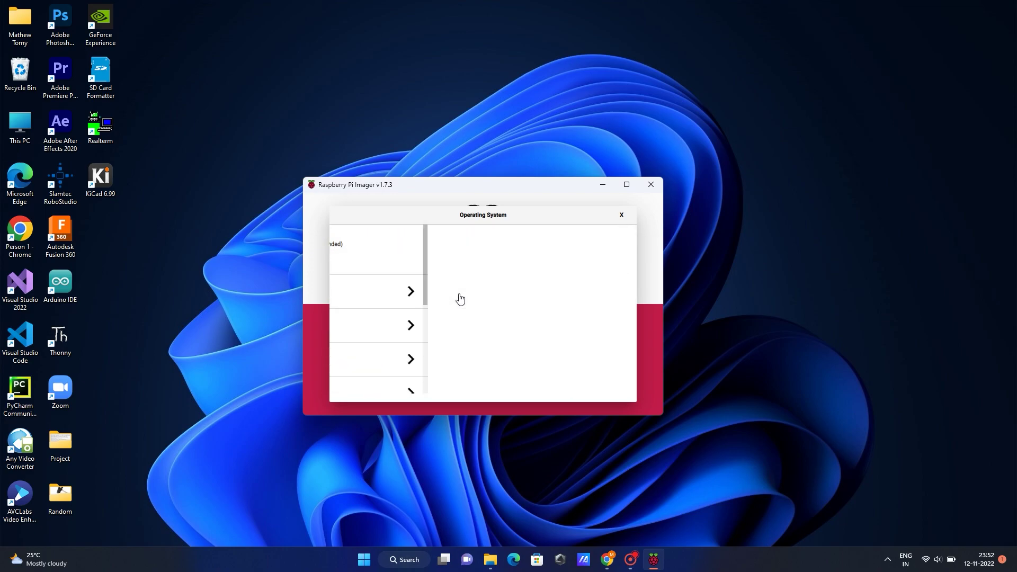
scroll(450, 291, "down", 3)
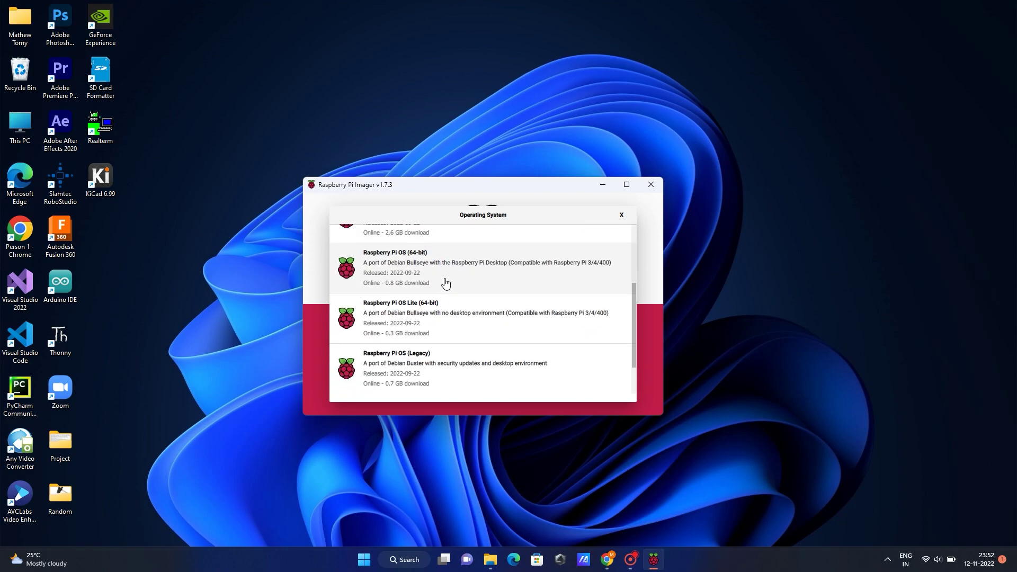
scroll(426, 322, "up", 2)
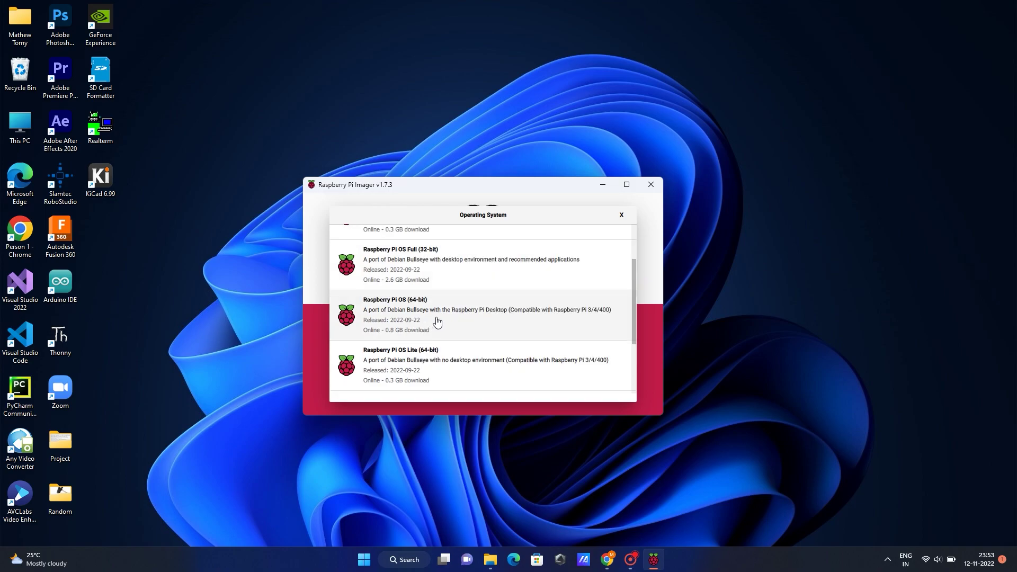
left_click(429, 320)
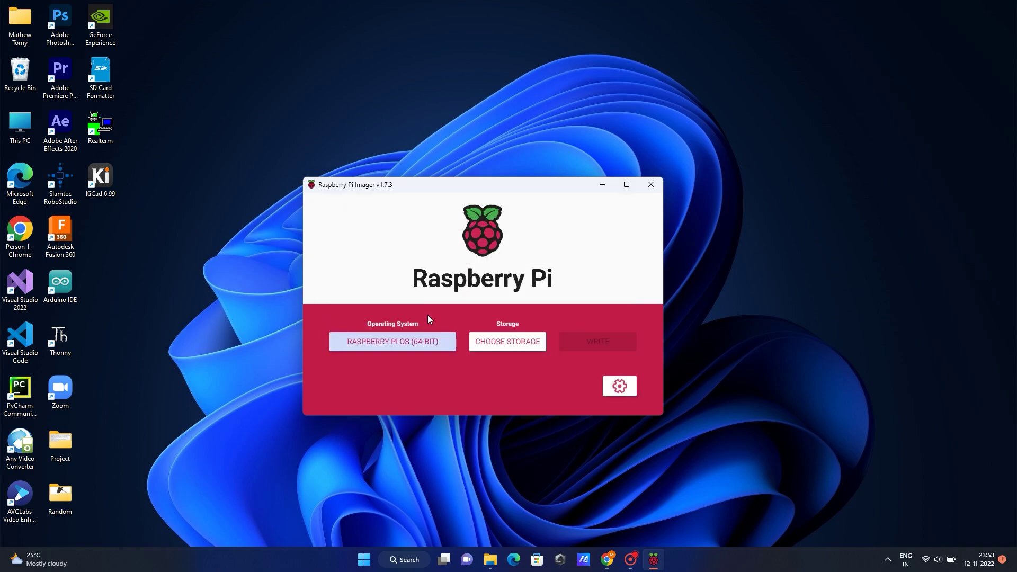
left_click(491, 344)
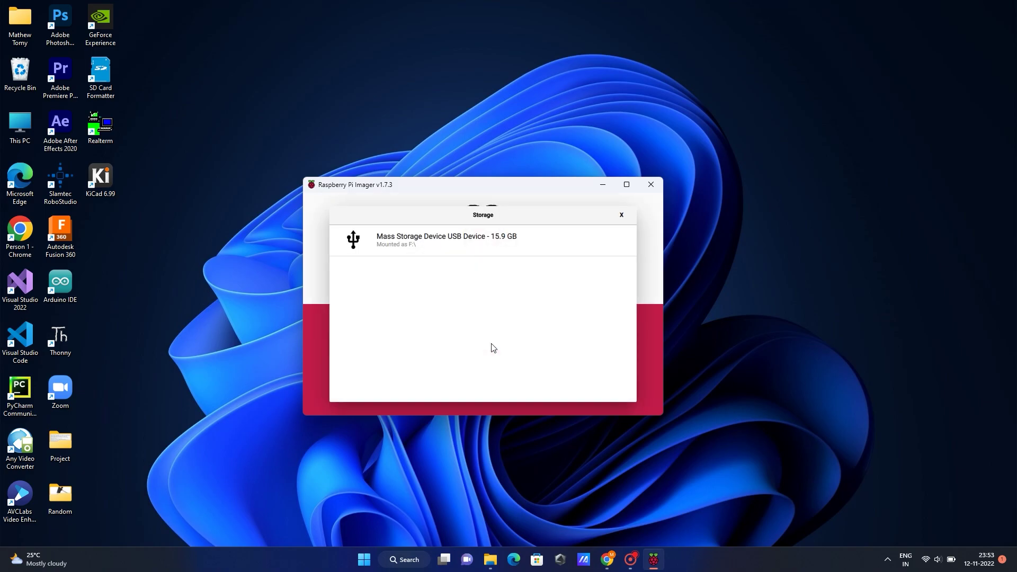
left_click(427, 240)
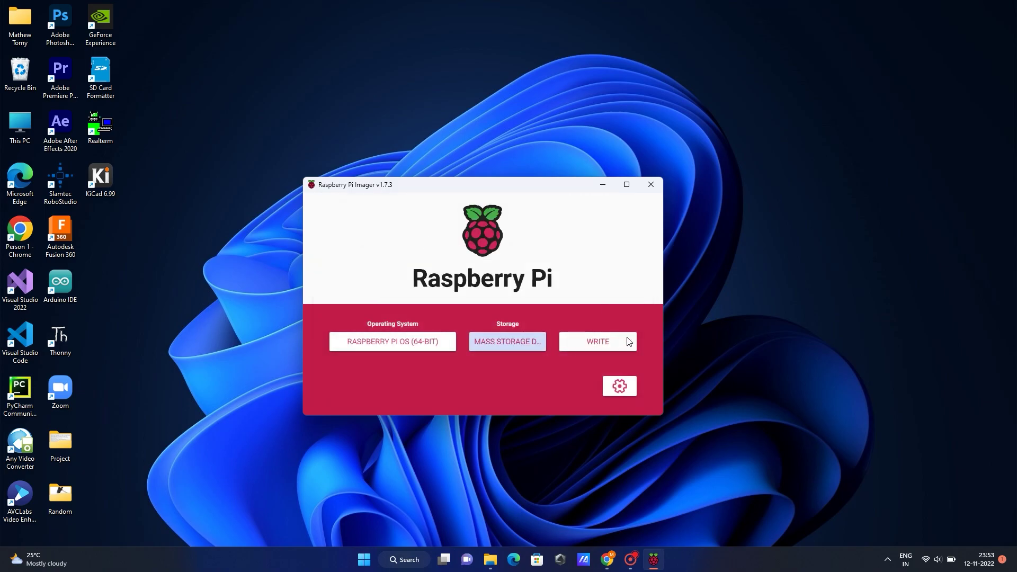
- In advanced options, set hostname raspberrypi, enable SSH password login, set the login credentials, and save
left_click(621, 387)
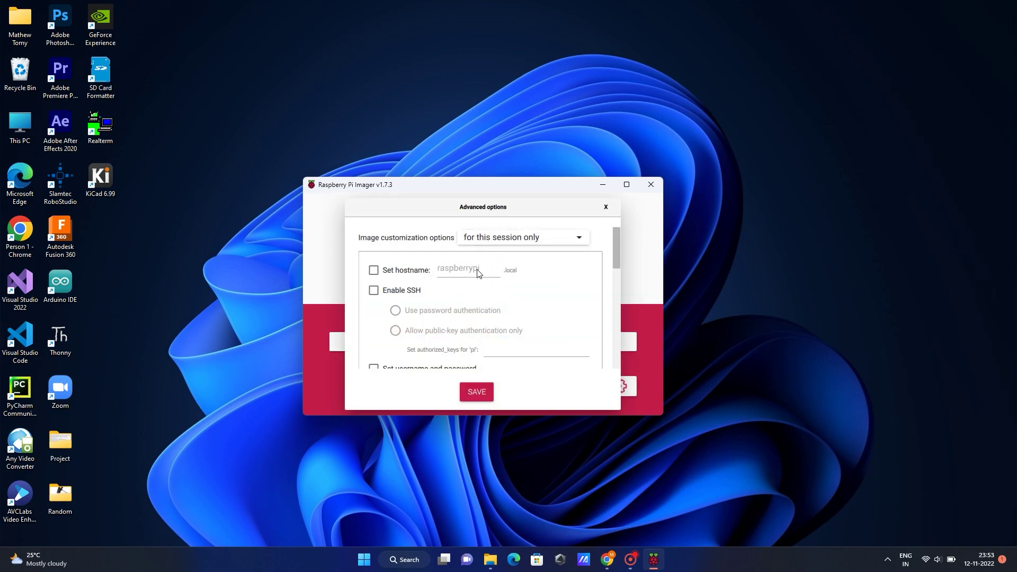
left_click(373, 270)
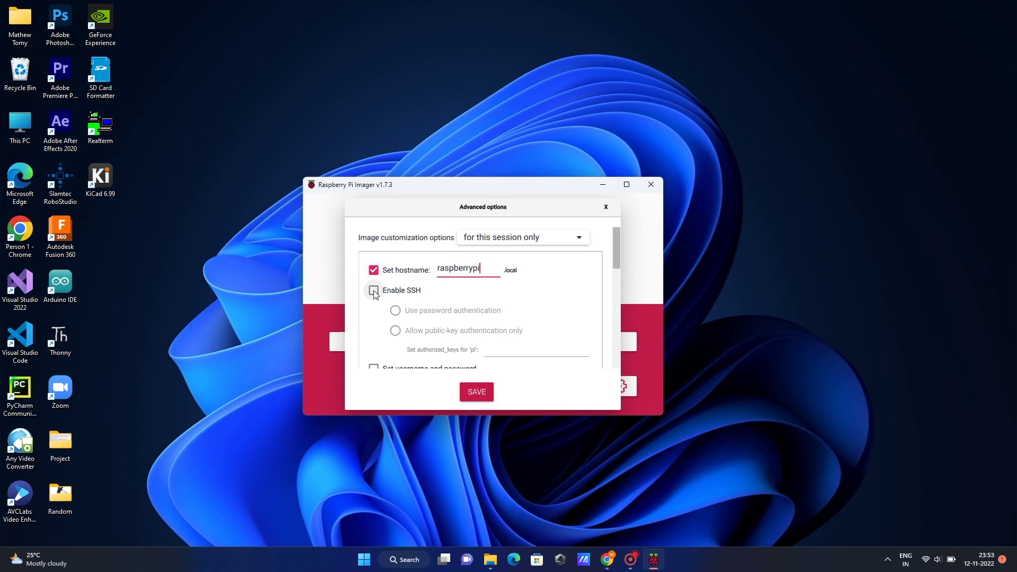
left_click(373, 290)
scroll(497, 297, "down", 2)
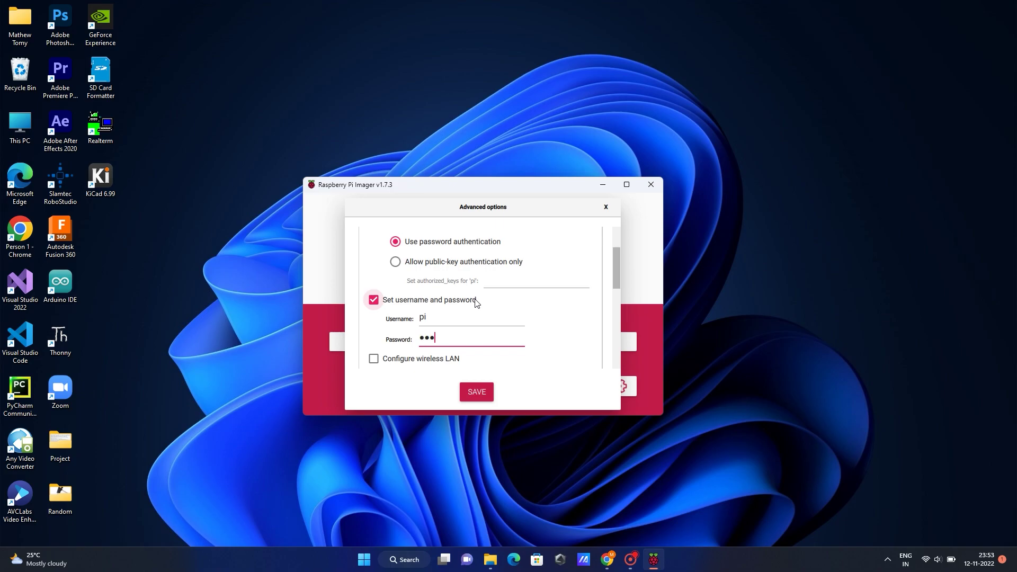
scroll(476, 302, "up", 2)
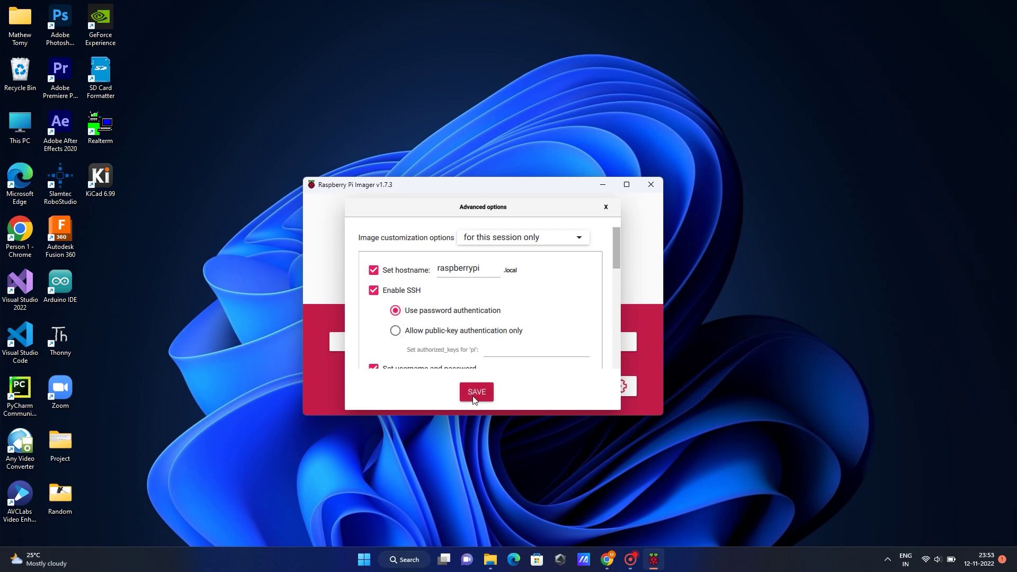
left_click(474, 394)
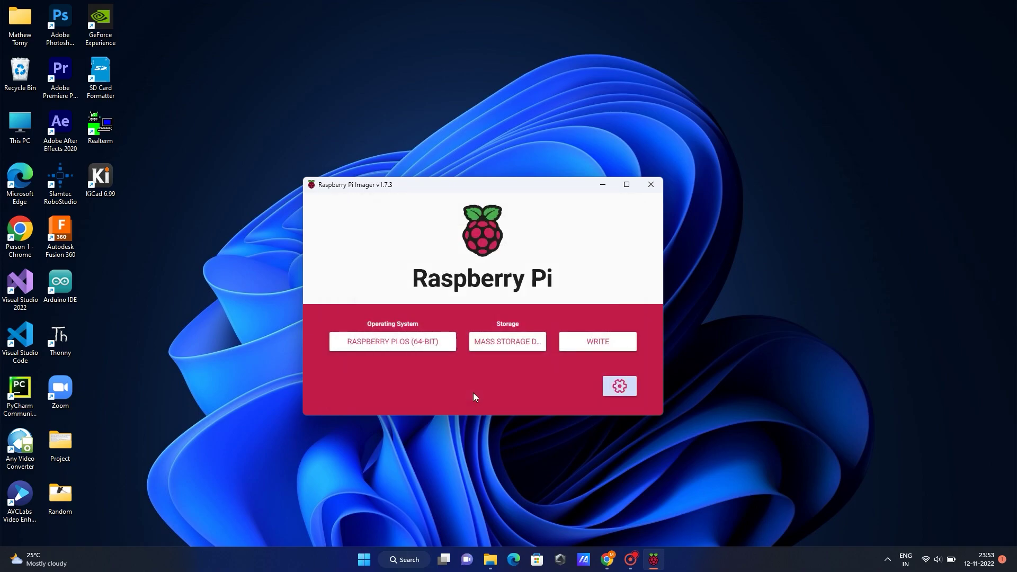
- Write Raspberry Pi OS (64-bit) to the USB device, confirm erasure, then close the Imager after success
left_click(605, 339)
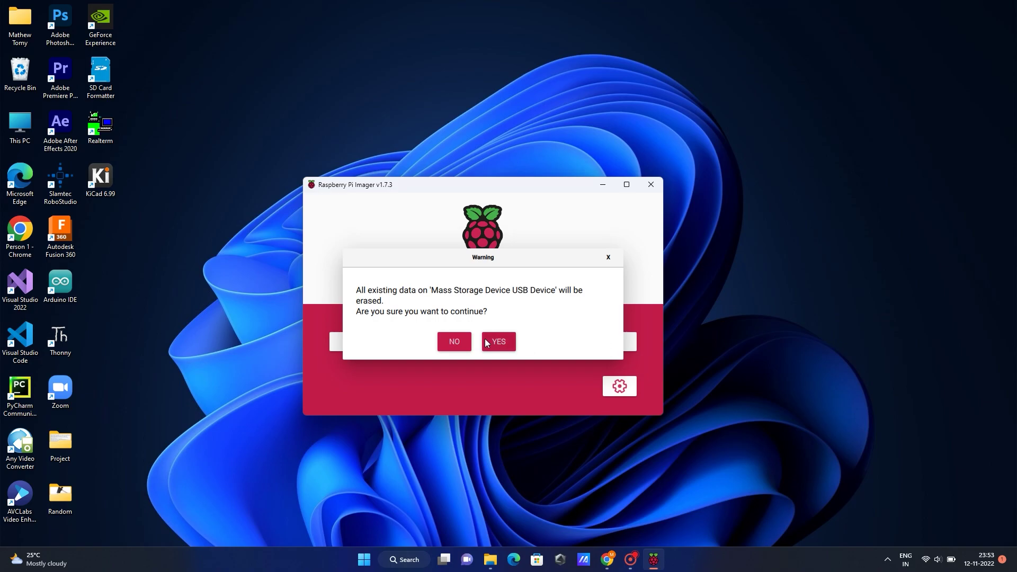
left_click(498, 342)
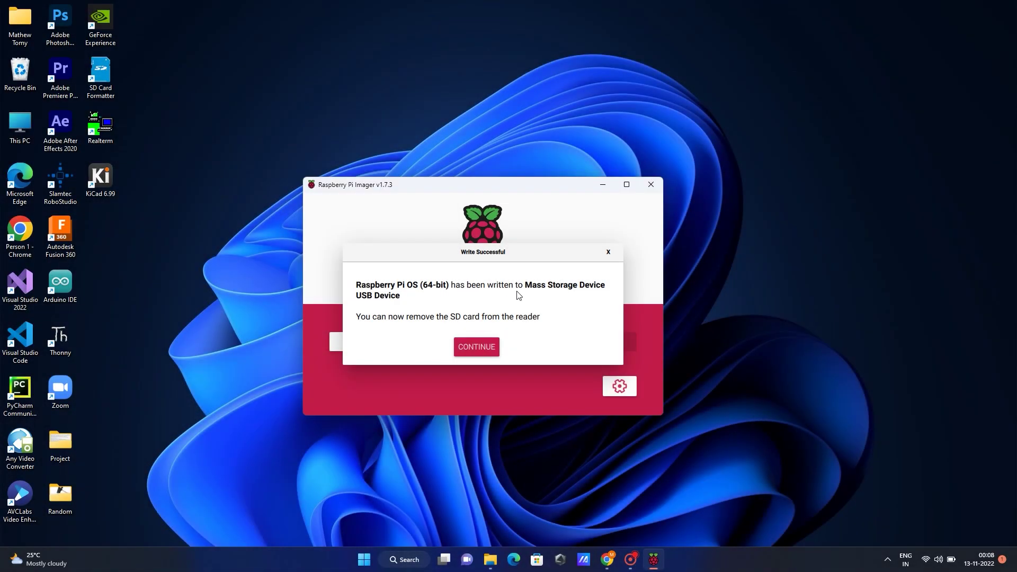
left_click(483, 346)
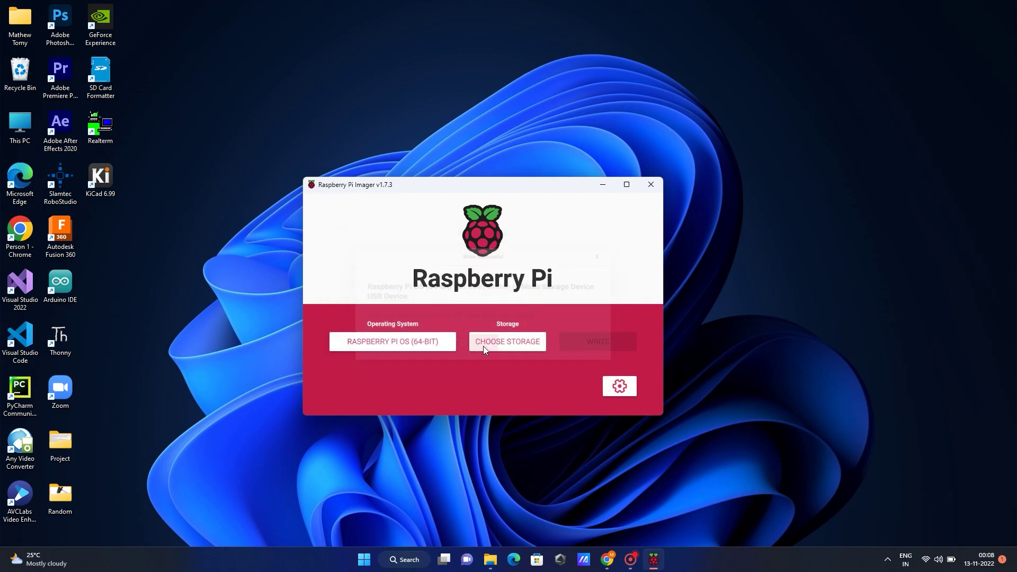
left_click(651, 184)
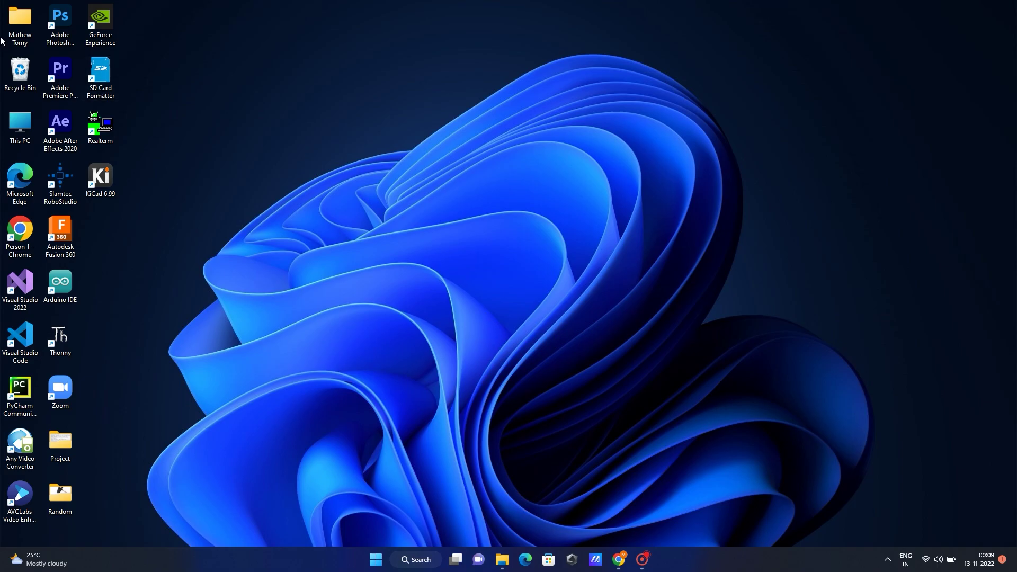
double_click(27, 128)
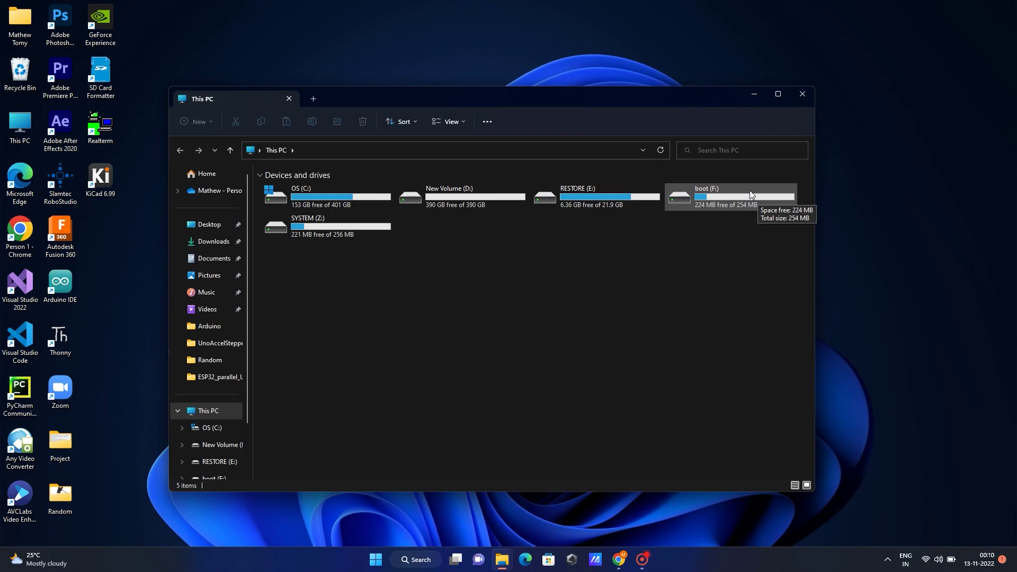
double_click(749, 188)
scroll(478, 246, "down", 5)
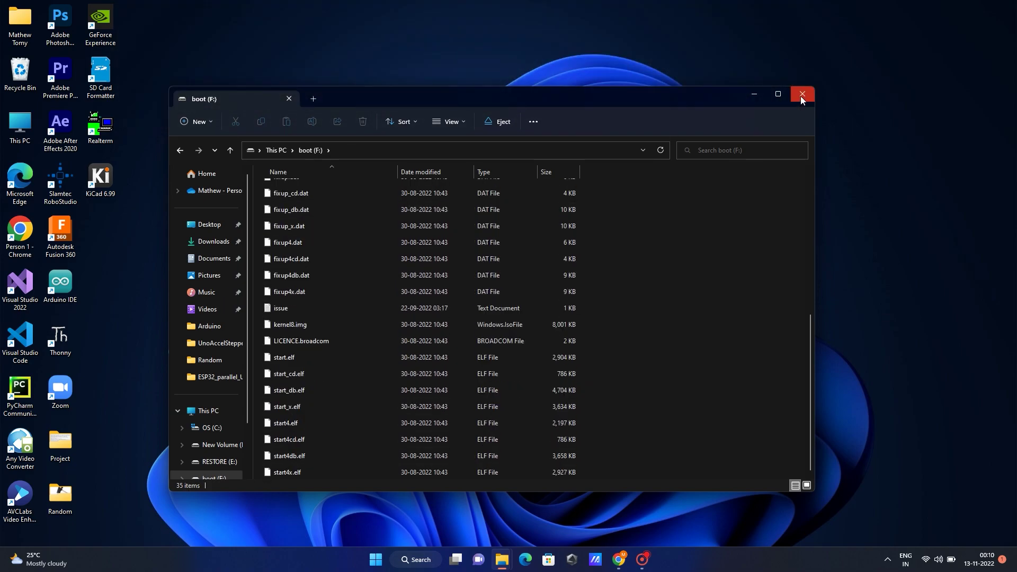
left_click(802, 95)
- Create a new text document on the desktop and open it in Notepad
right_click(375, 160)
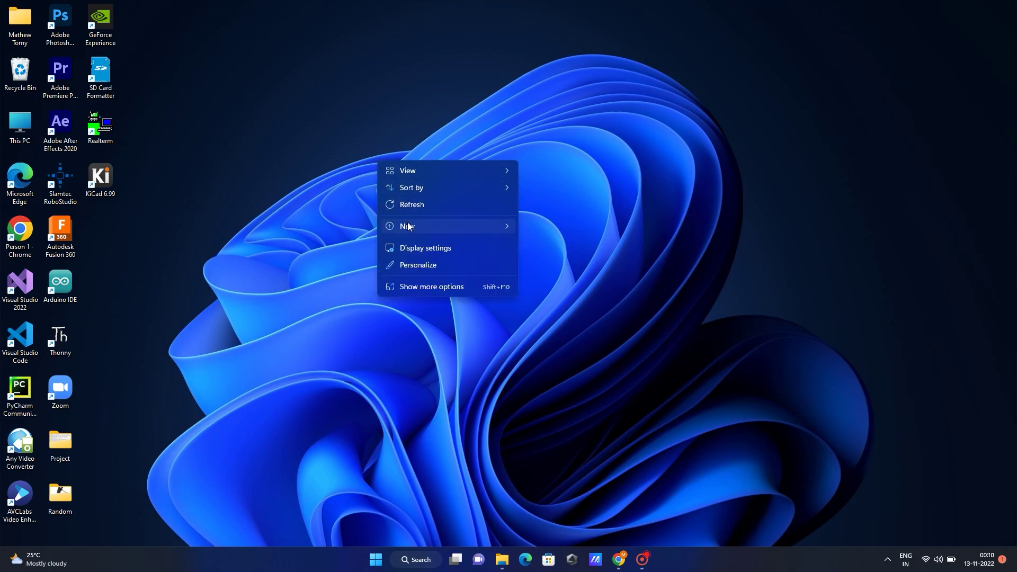
mouse_move(408, 225)
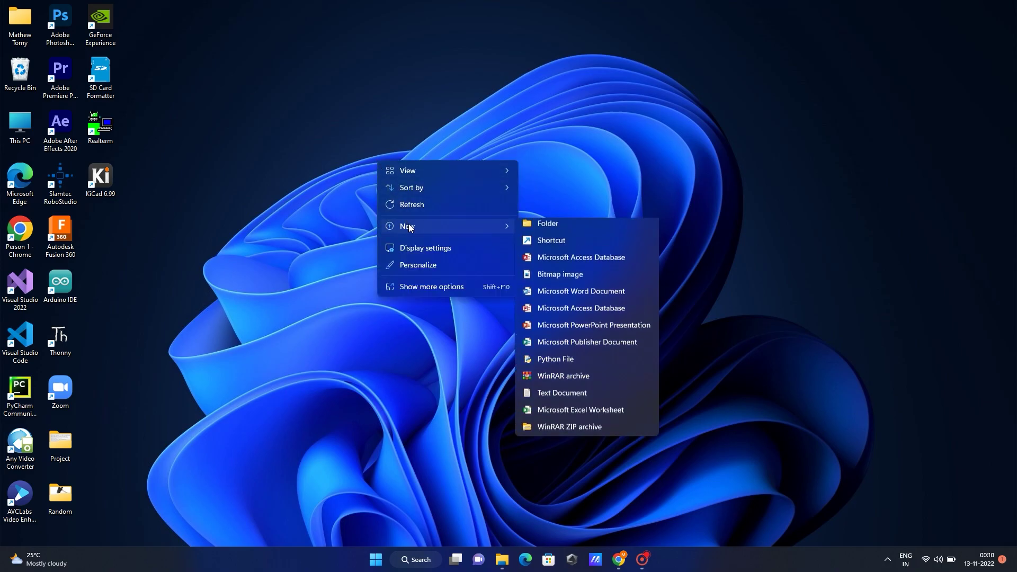
left_click(564, 397)
key("End")
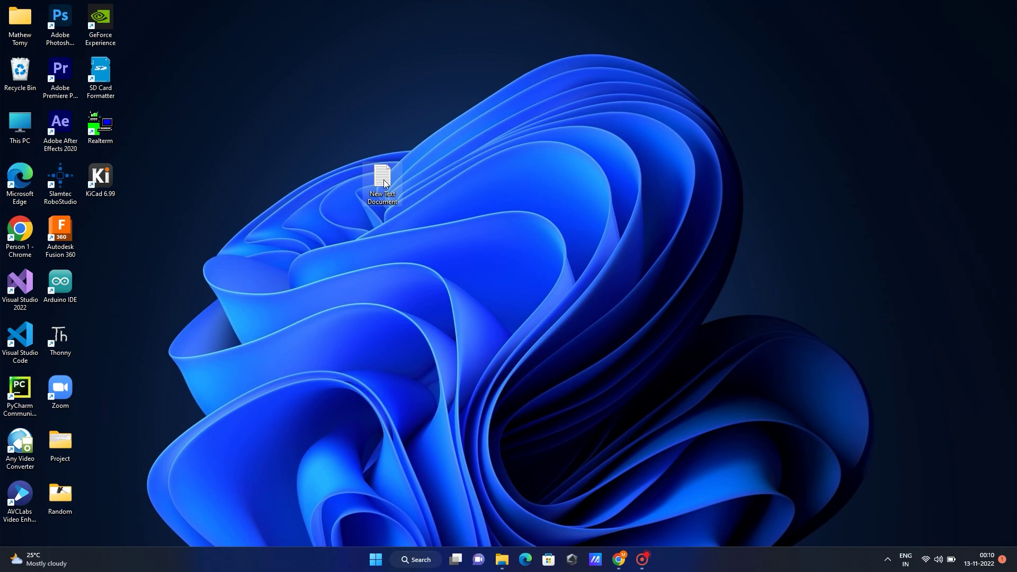
double_click(384, 179)
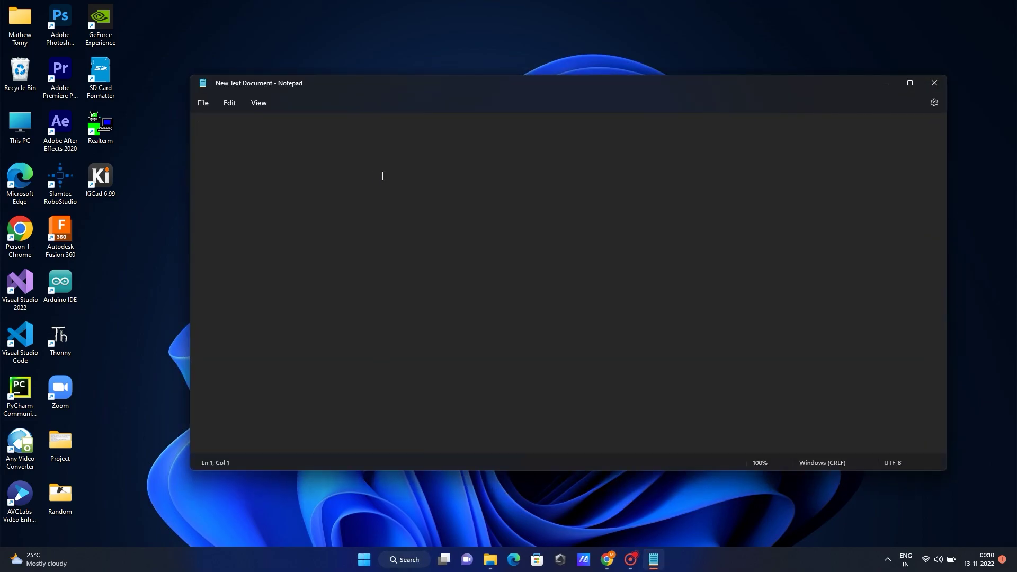
- Start Save As from the File menu with the file name ssh
left_click(203, 103)
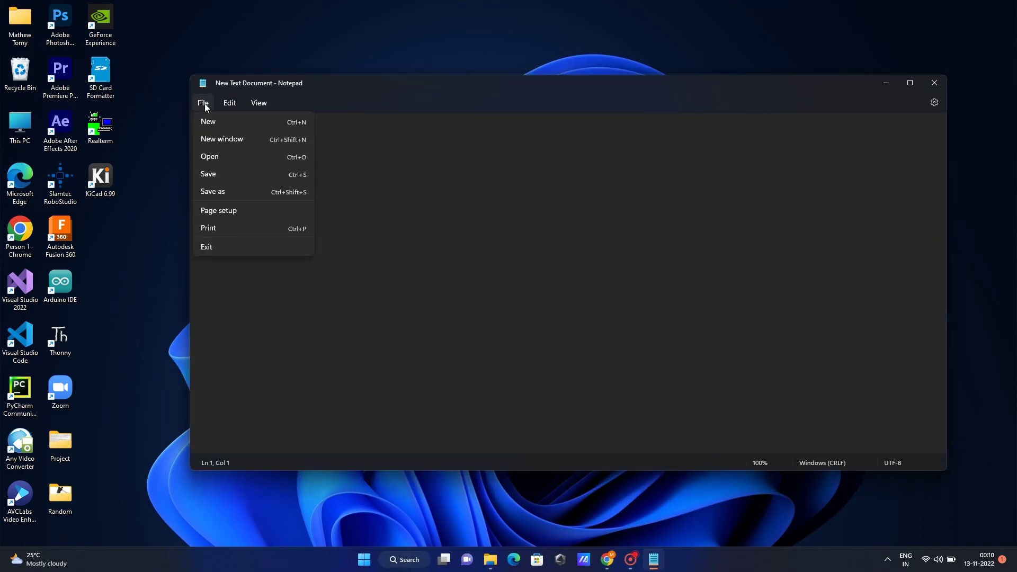
left_click(207, 192)
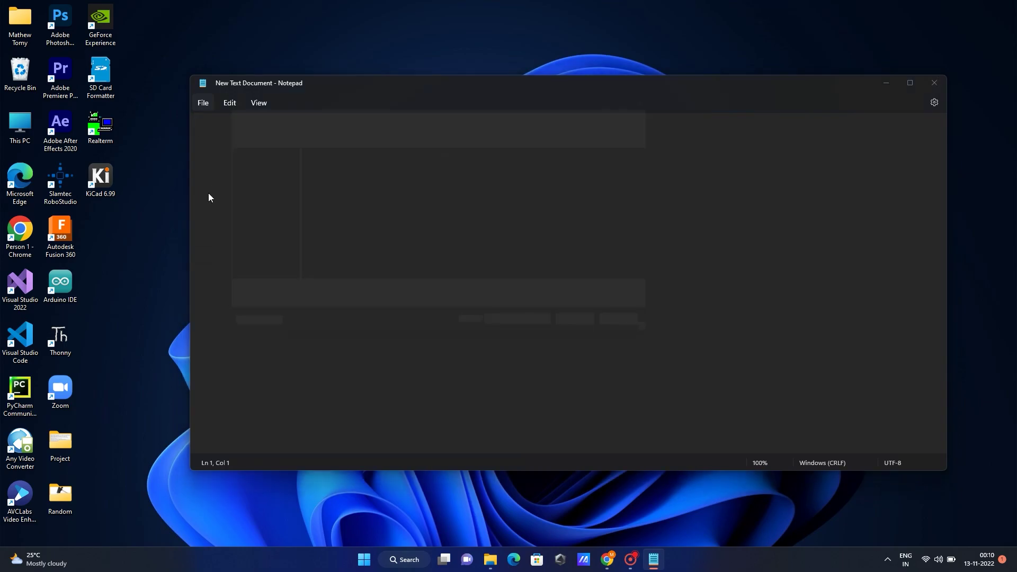
type("ssh")
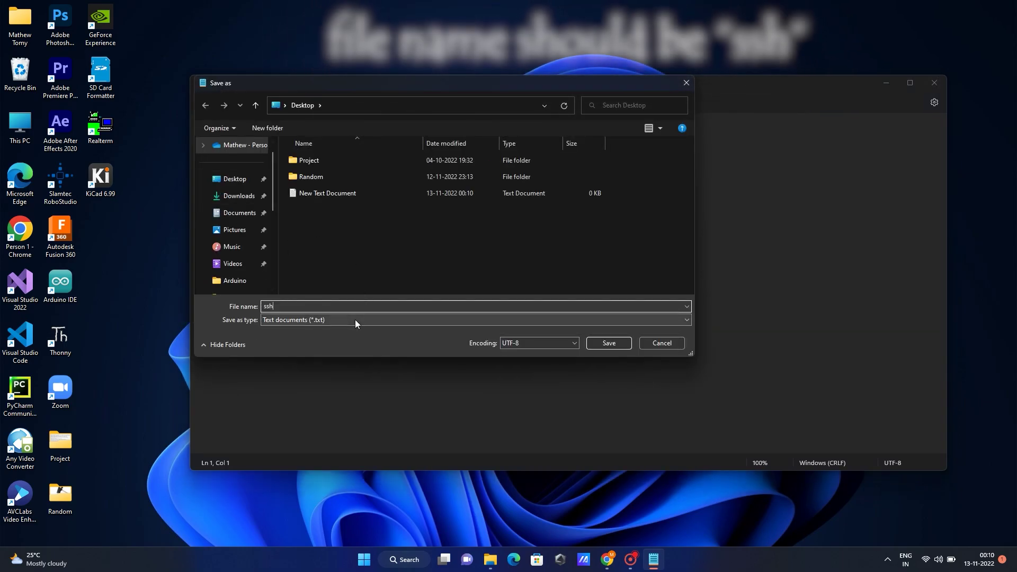
- Save the empty ssh file with type All files onto the boot (F:) drive
left_click(355, 319)
left_click(341, 338)
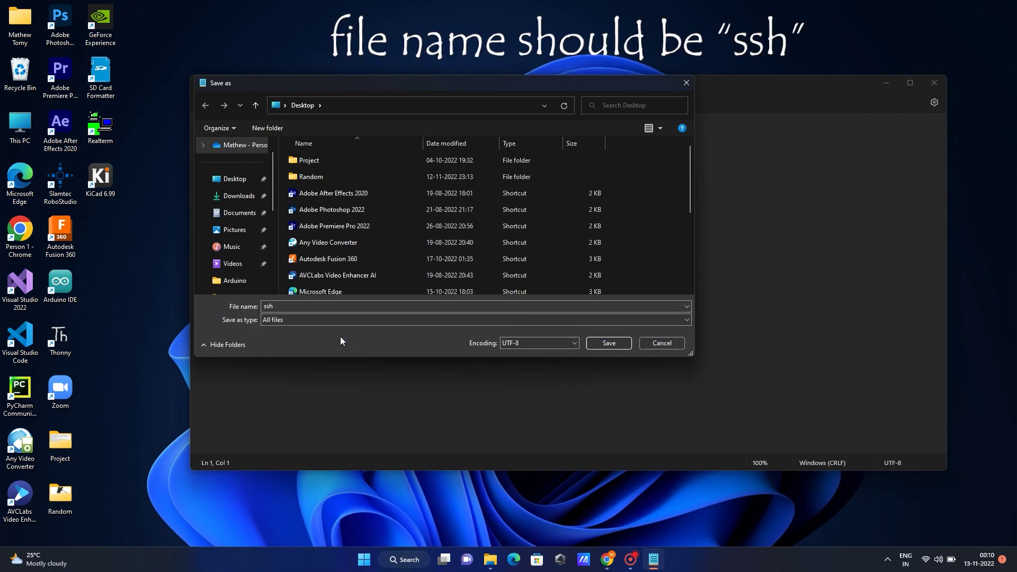
scroll(239, 238, "down", 5)
left_click(246, 264)
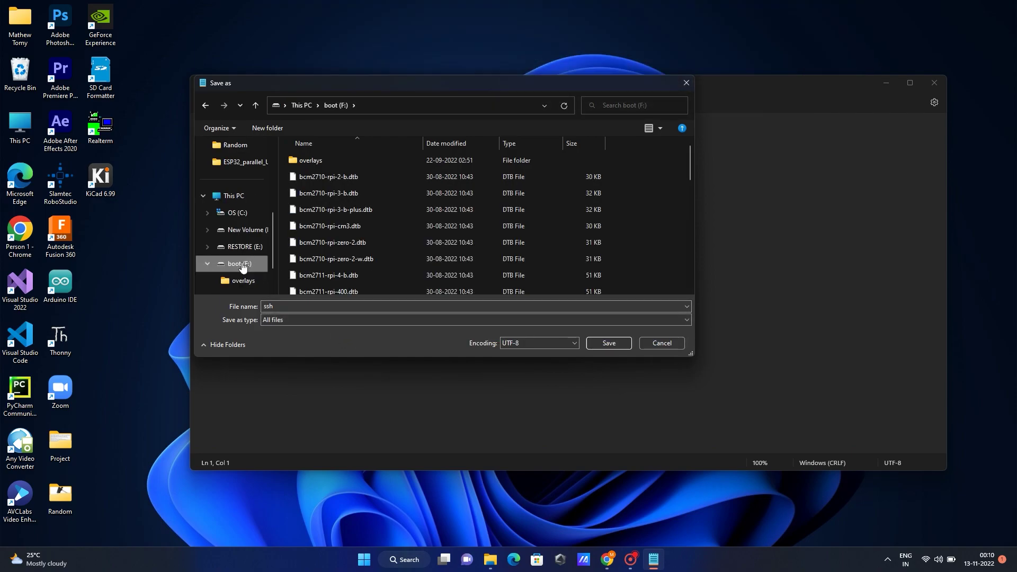
scroll(371, 215, "down", 7)
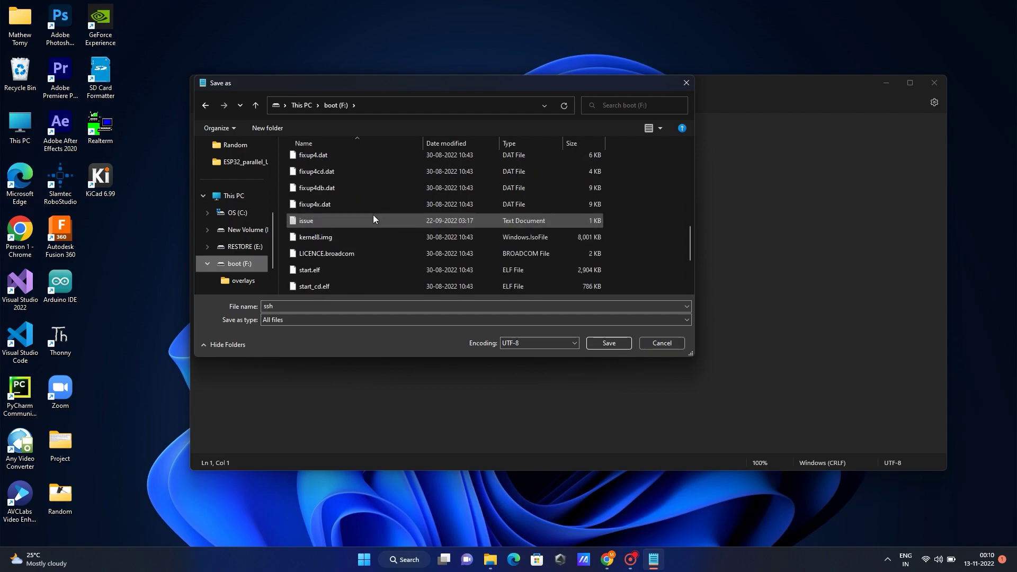
scroll(373, 217, "down", 2)
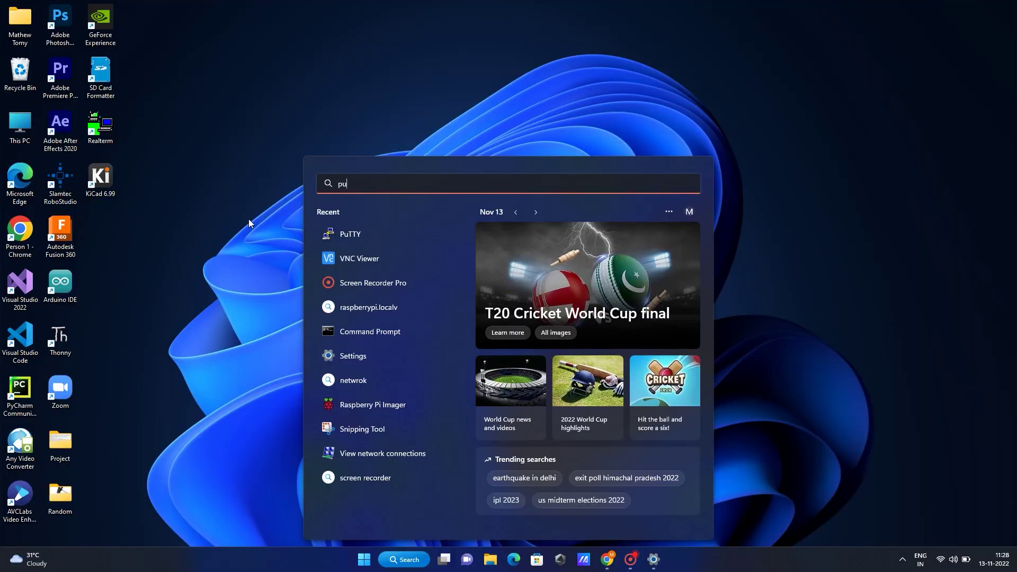
- Launch PuTTY from search and open a connection to host raspberrypi.local
type("tty")
key("Return")
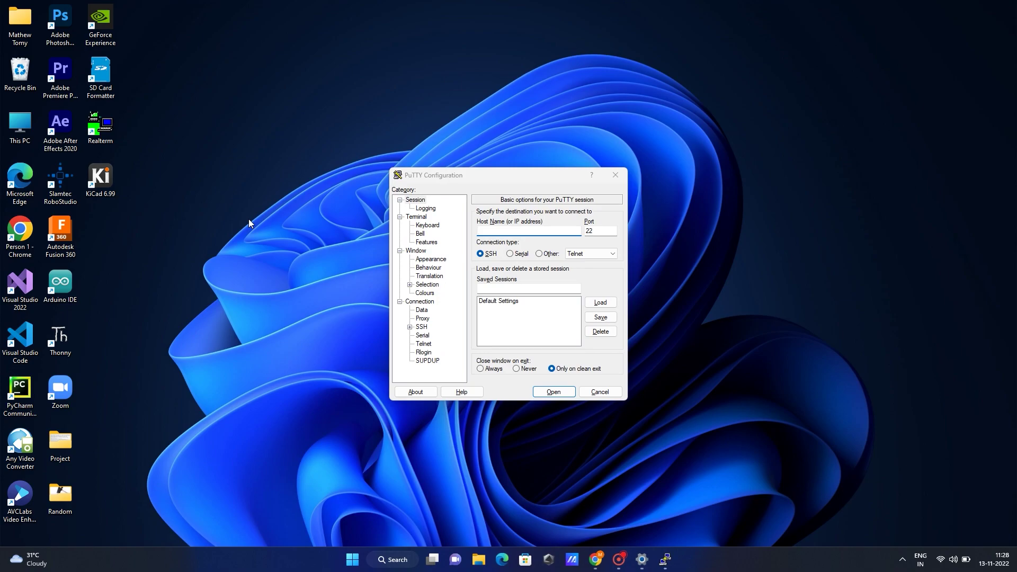
left_click(487, 229)
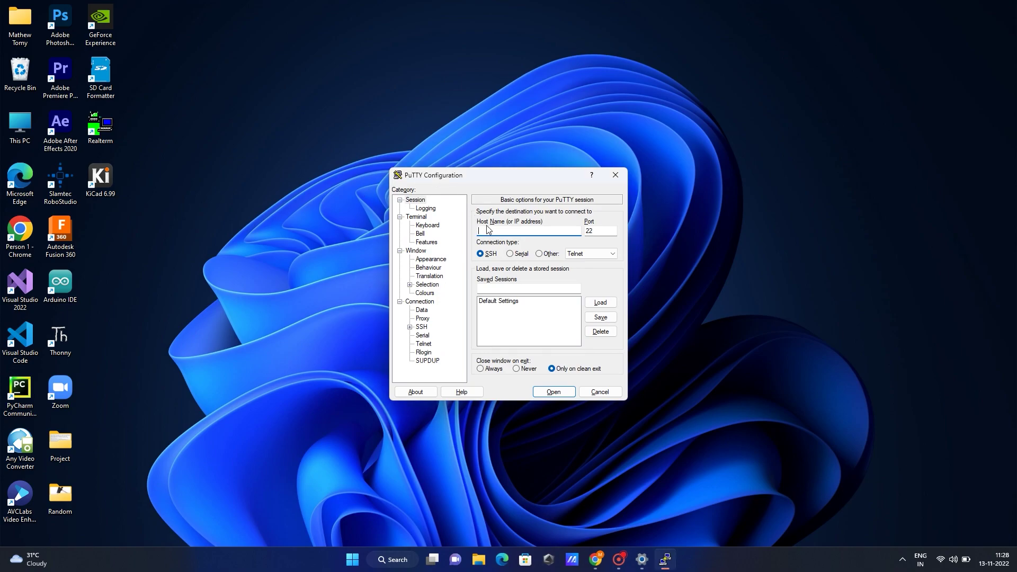
type("raspberrypi.local")
left_click(554, 391)
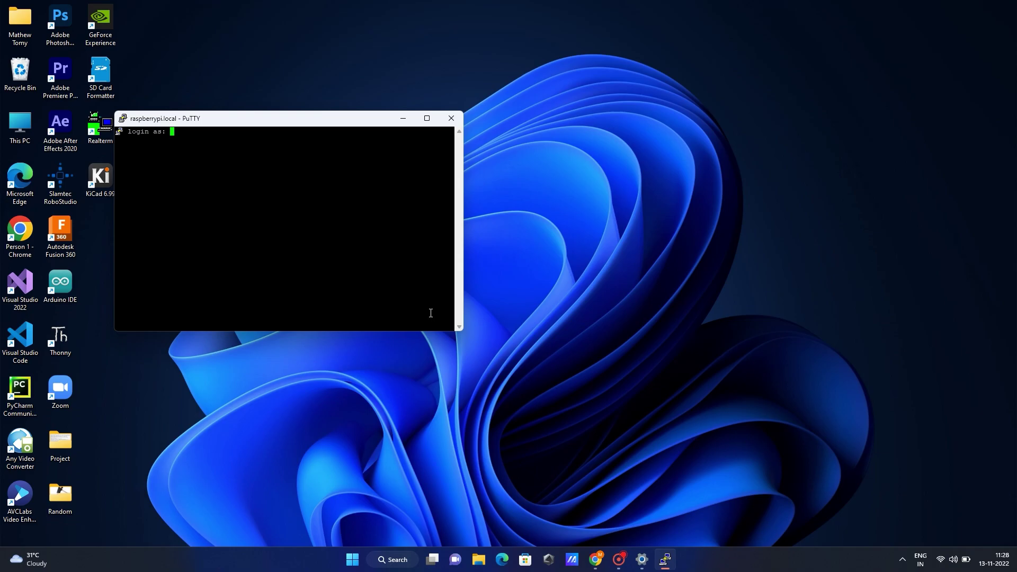
- Log in at the PuTTY prompt as the default user with its password
type("pi")
key("Return")
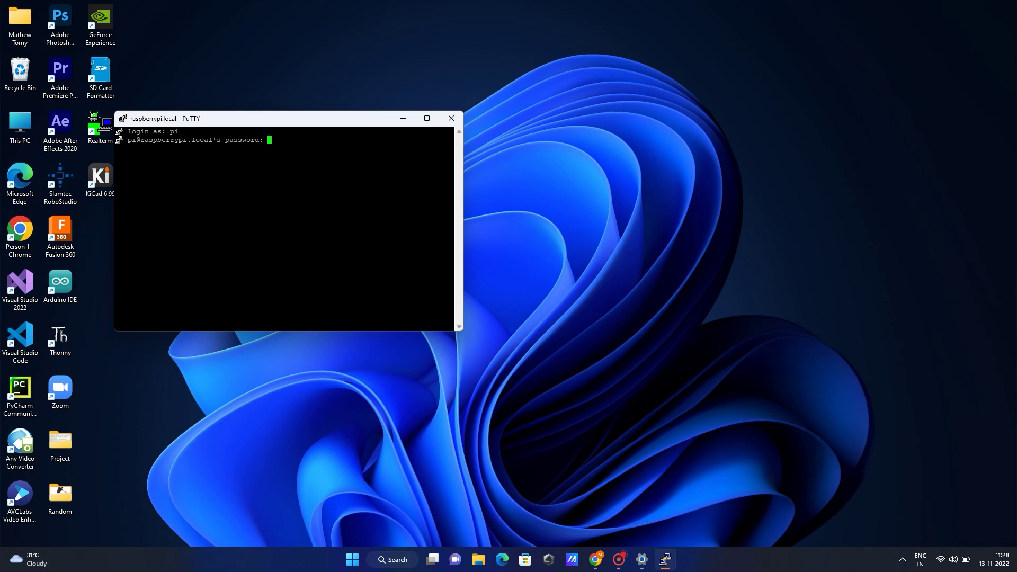
key("Return")
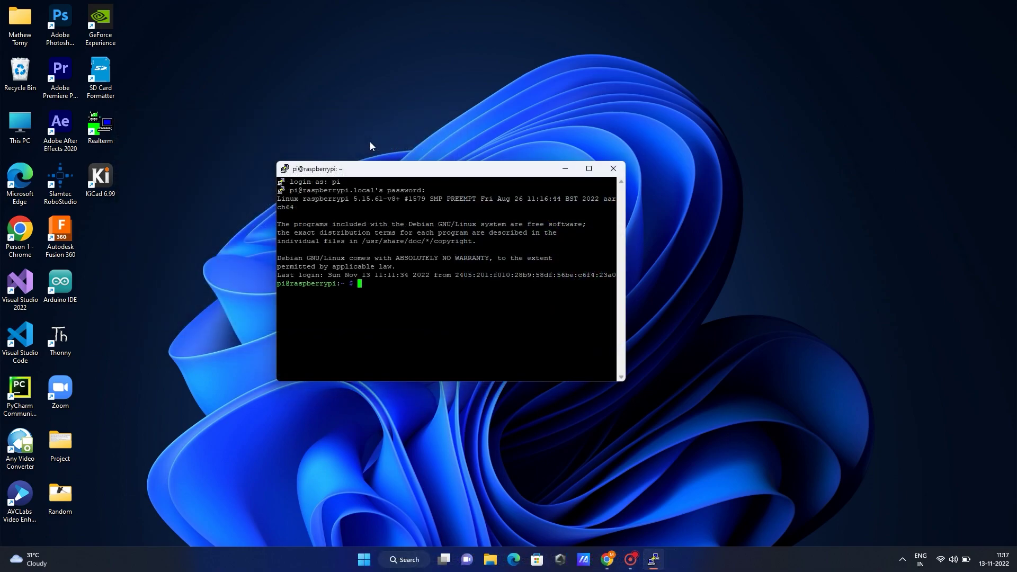
- Run sudo raspi-config and enable VNC Server under Interface Options > VNC
type("sudo raspi-config")
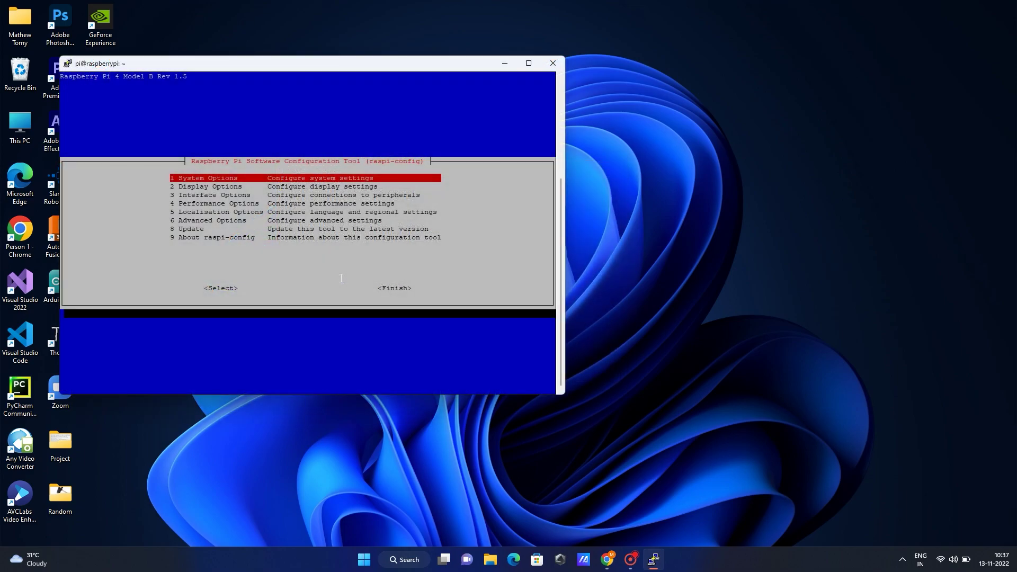
key("Down")
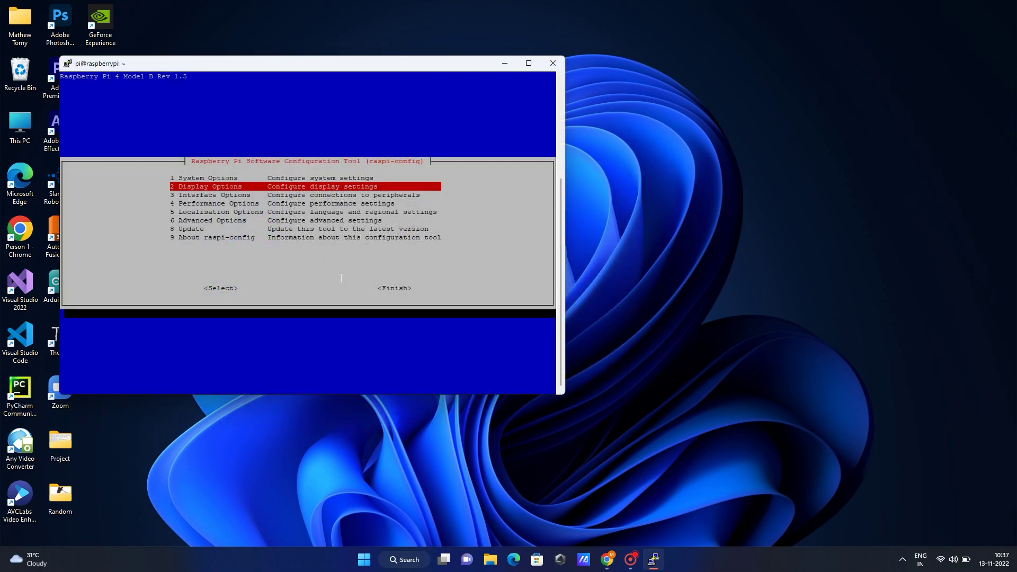
key("Down")
key("Return")
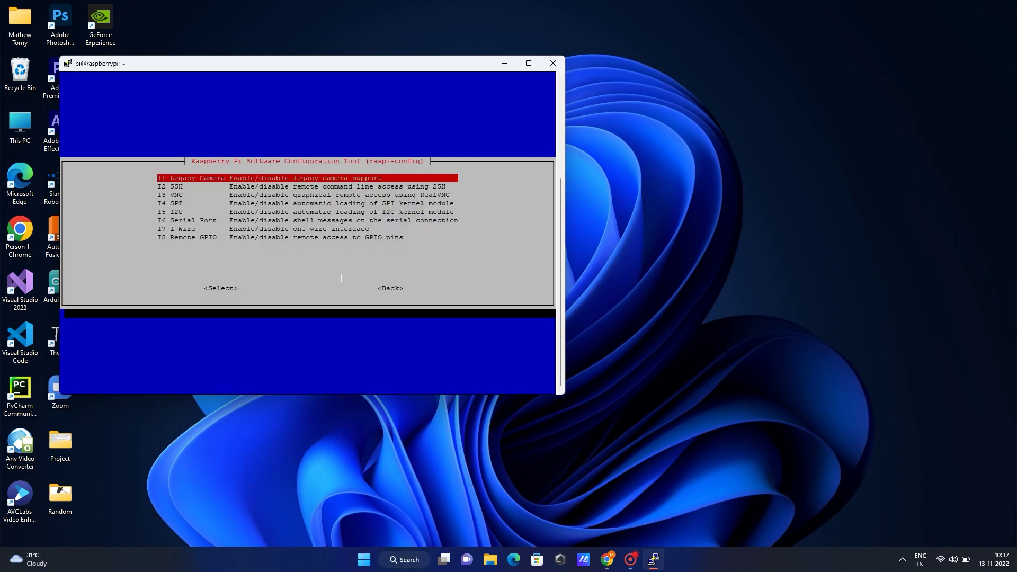
key("Down")
key("Down")
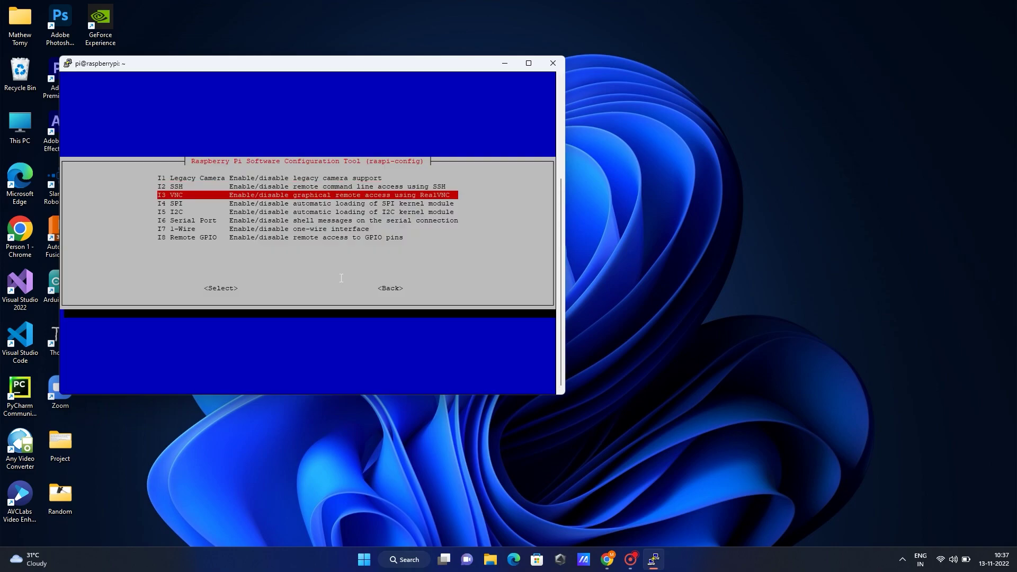
key("Return")
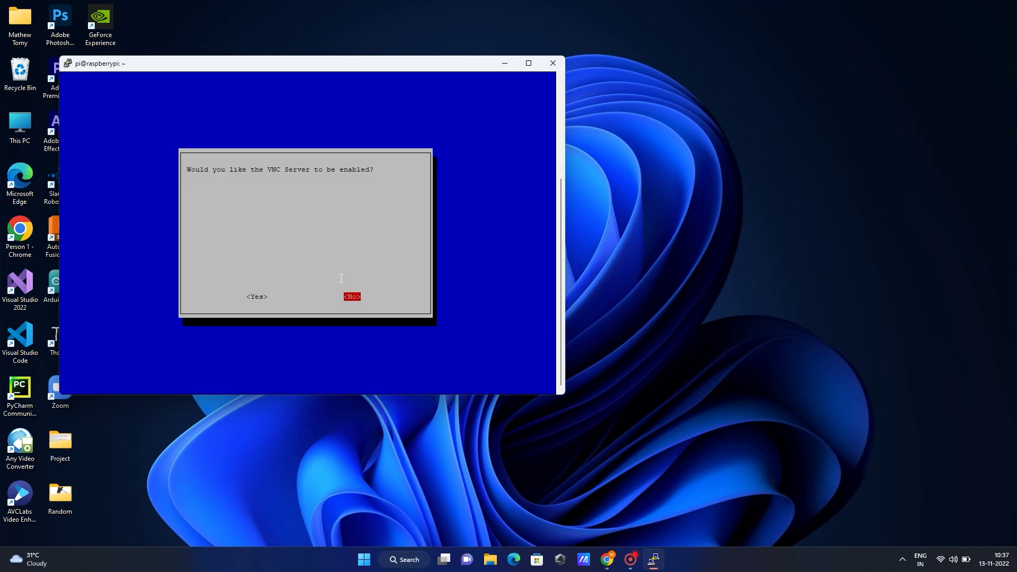
key("Left")
key("Return")
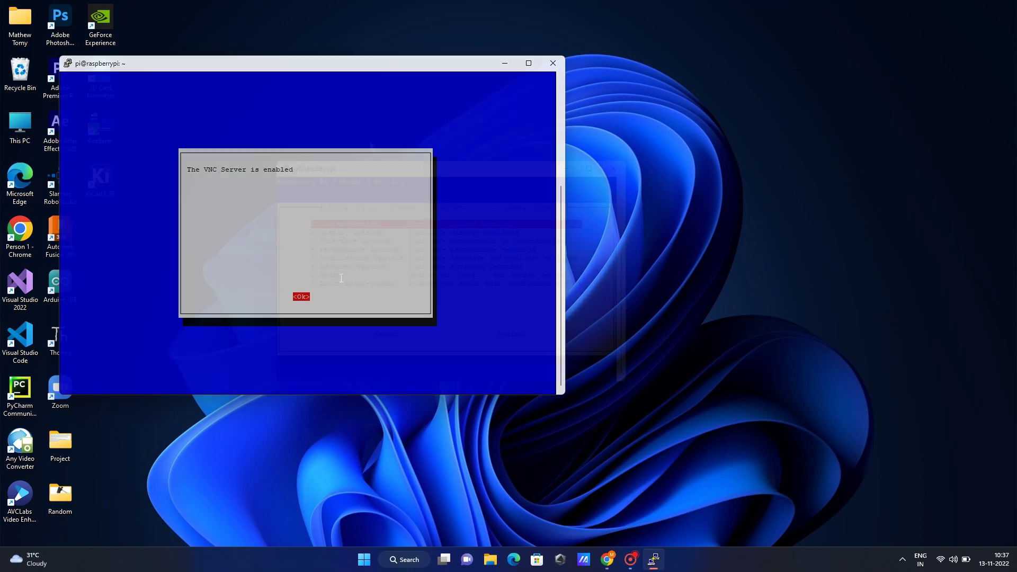
- Set the Pi's VNC resolution to 1280x720 under Display Options in raspi-config
key("Down")
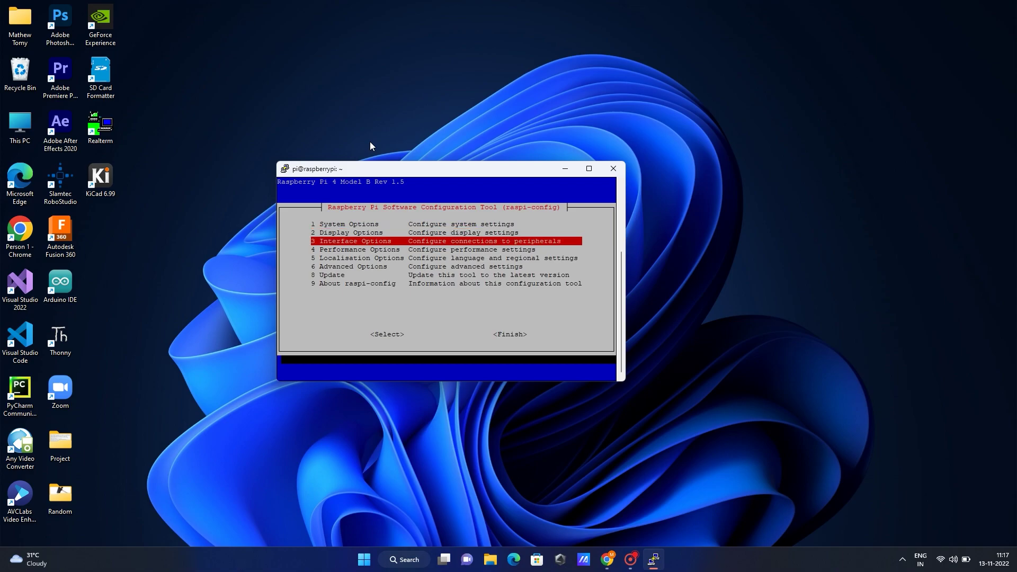
key("Up")
key("Return")
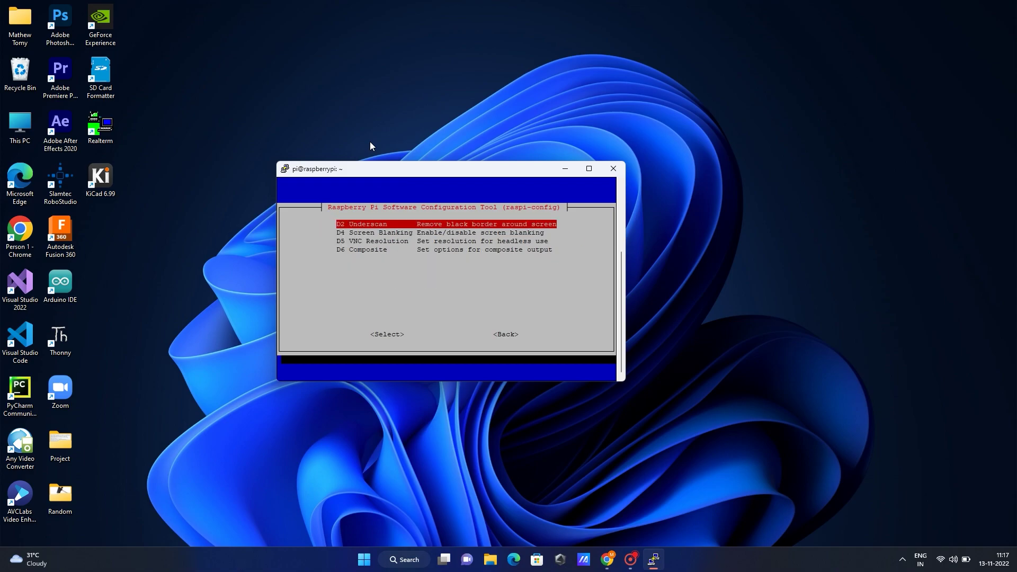
key("Down")
key("Down")
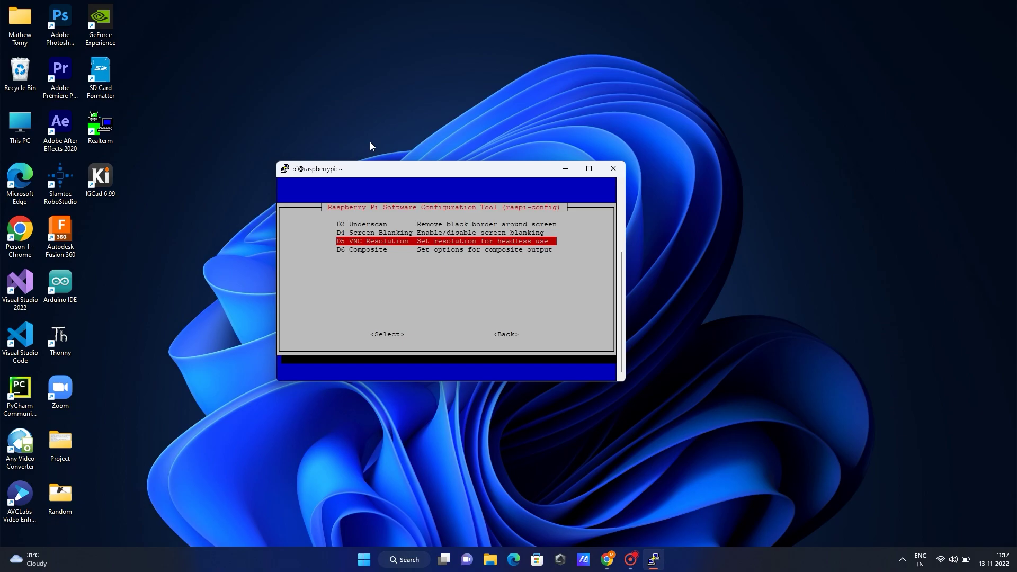
key("Return")
key("Down")
key("Down")
key("Down")
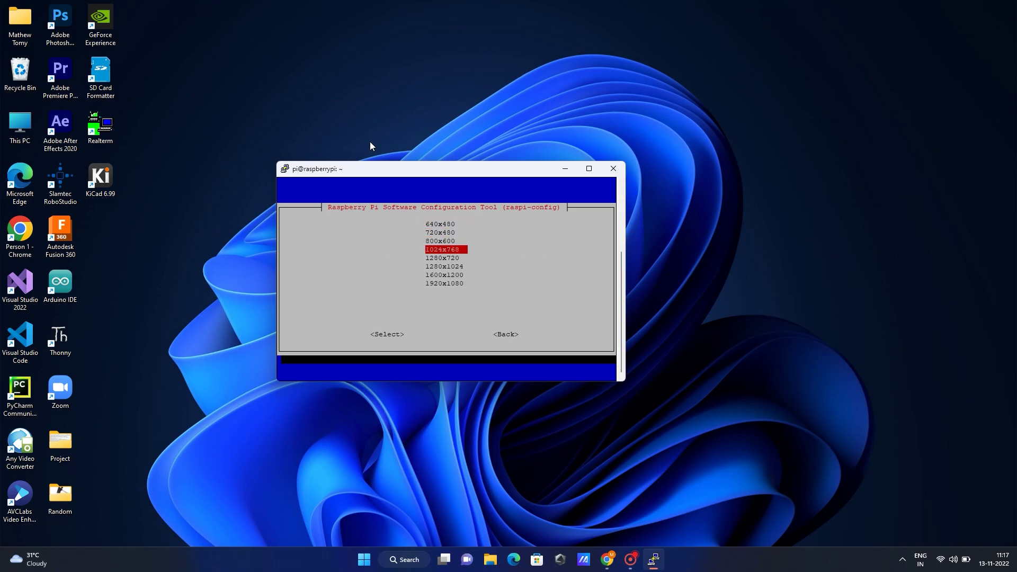
key("Down")
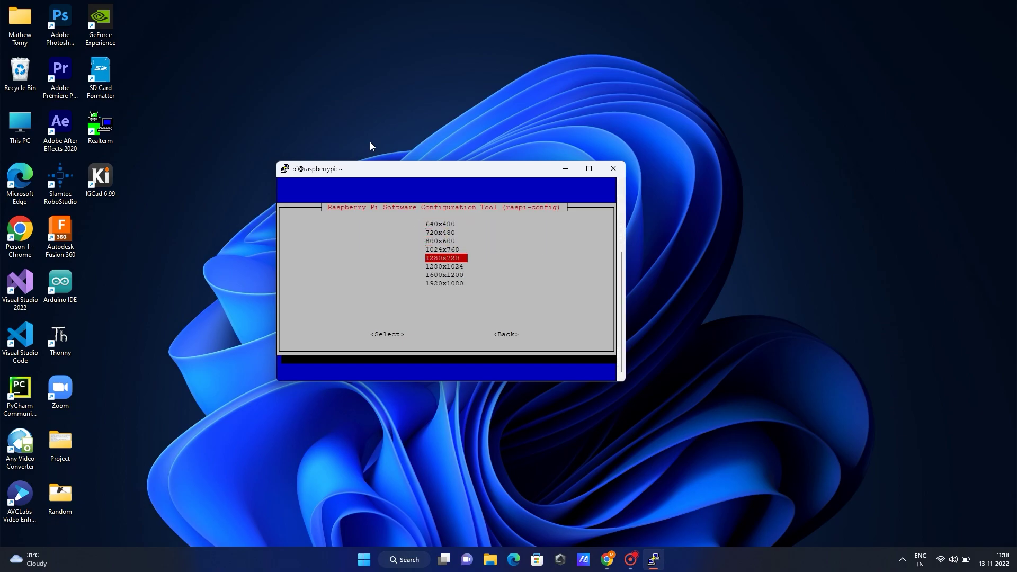
key("Return")
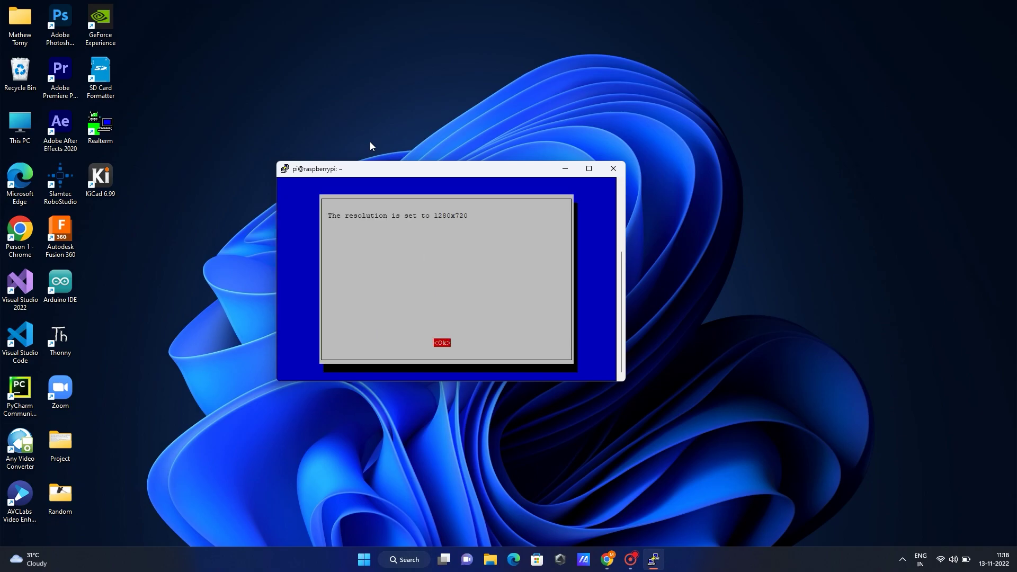
key("Return")
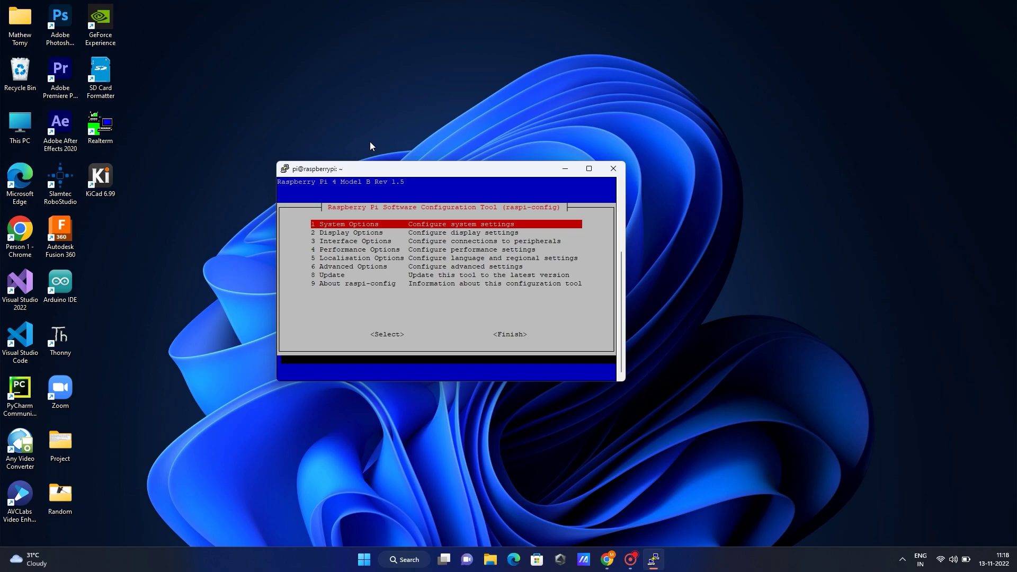
- Finish and exit raspi-config, then bring up Windows search
key("Down")
key("Down")
key("Down")
key("Down")
key("Down")
key("Down")
key("Down")
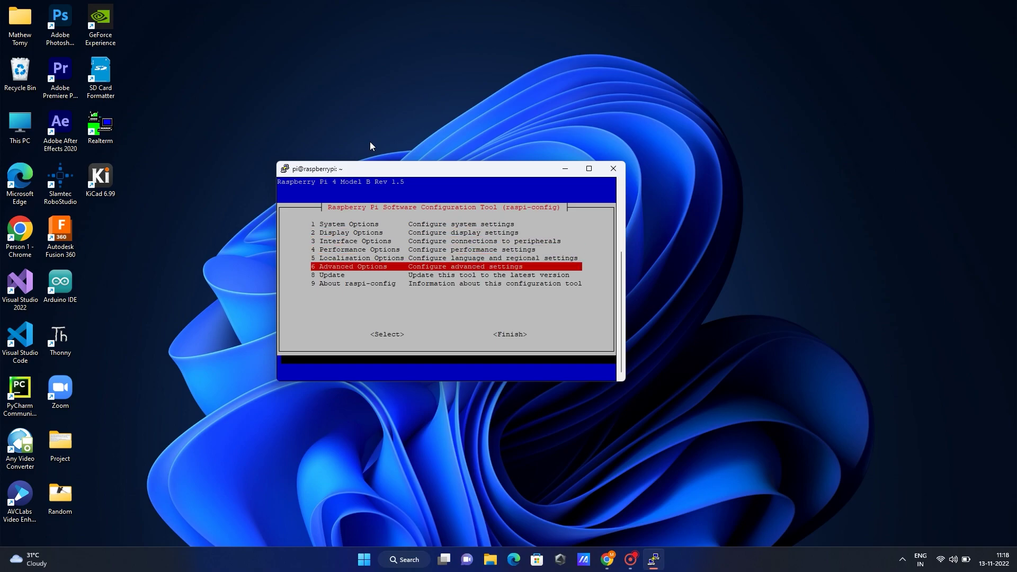
key("Tab")
key("Tab")
key("Return")
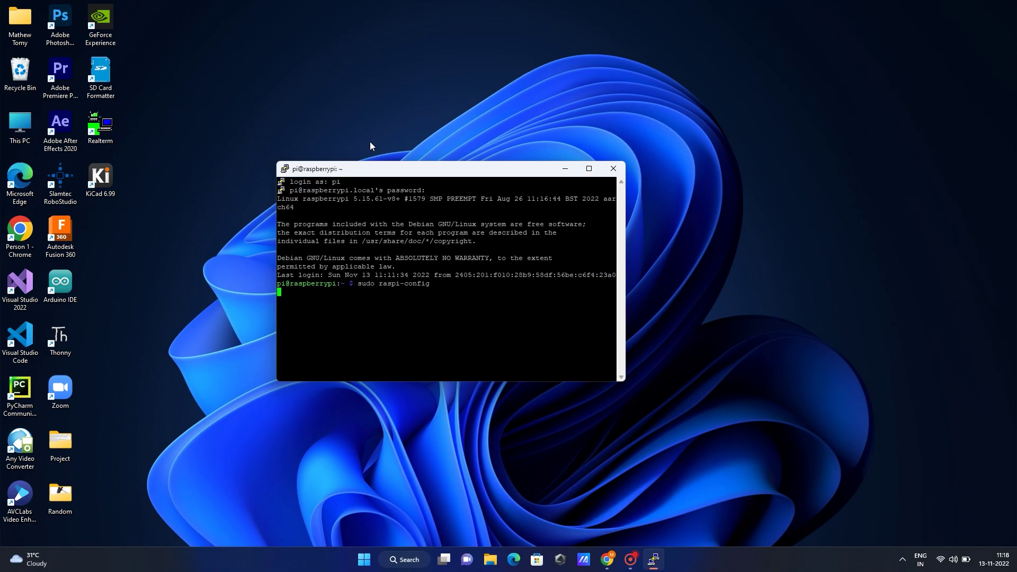
key("super")
- Find VNC Viewer through Windows search with 'vnc' and launch it
type("ra")
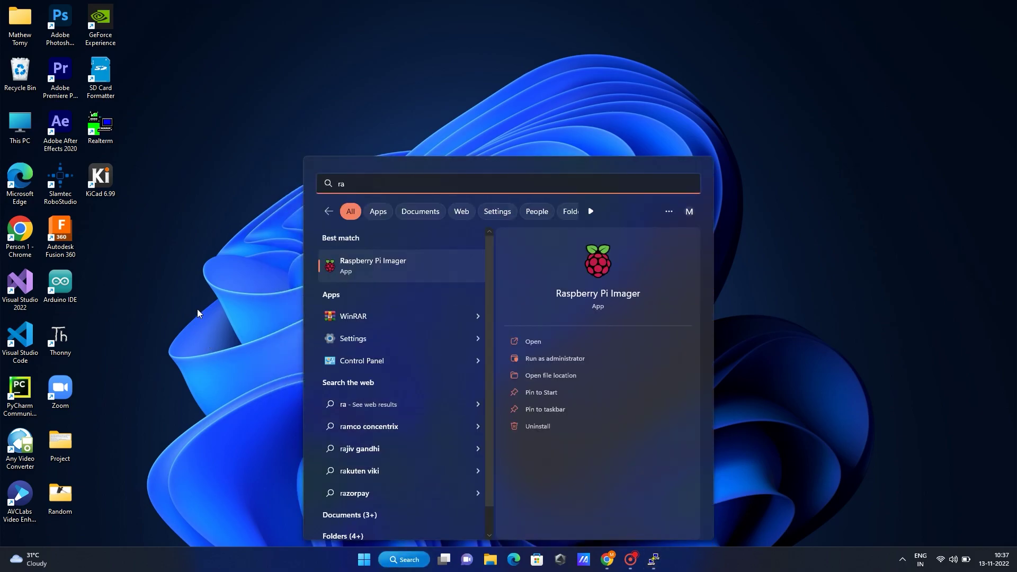
key("BackSpace")
key("BackSpace")
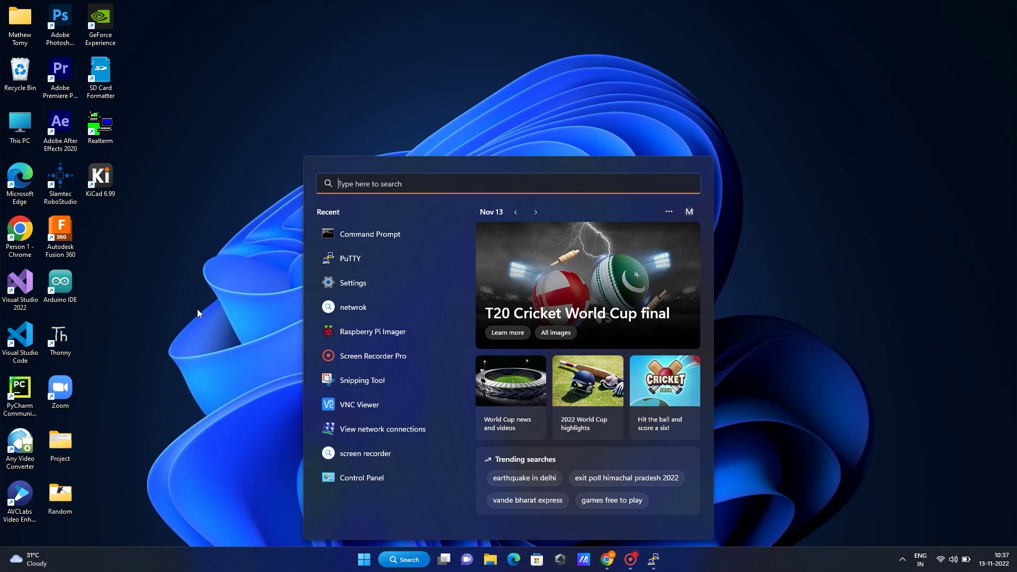
type("vnc")
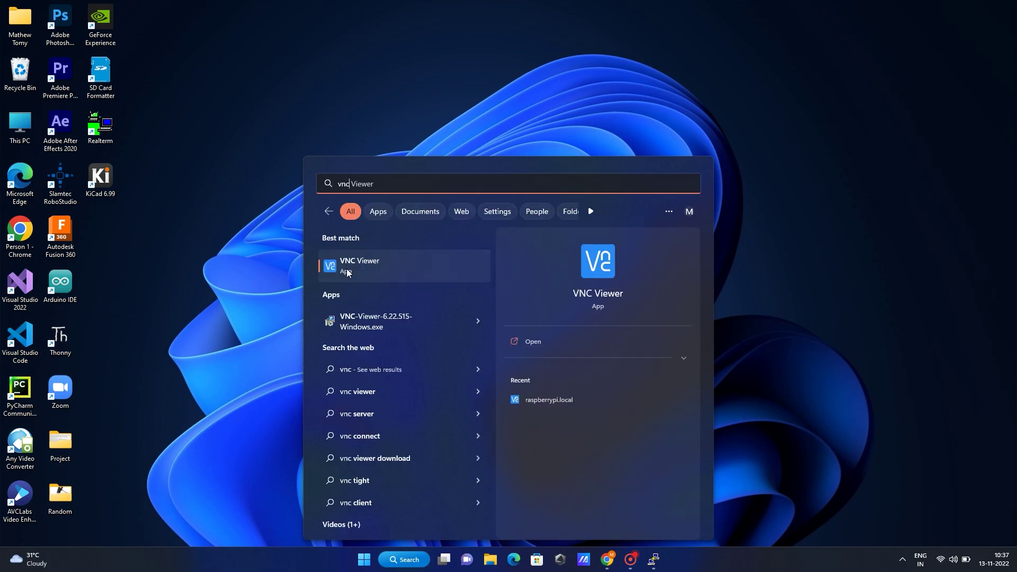
left_click(377, 272)
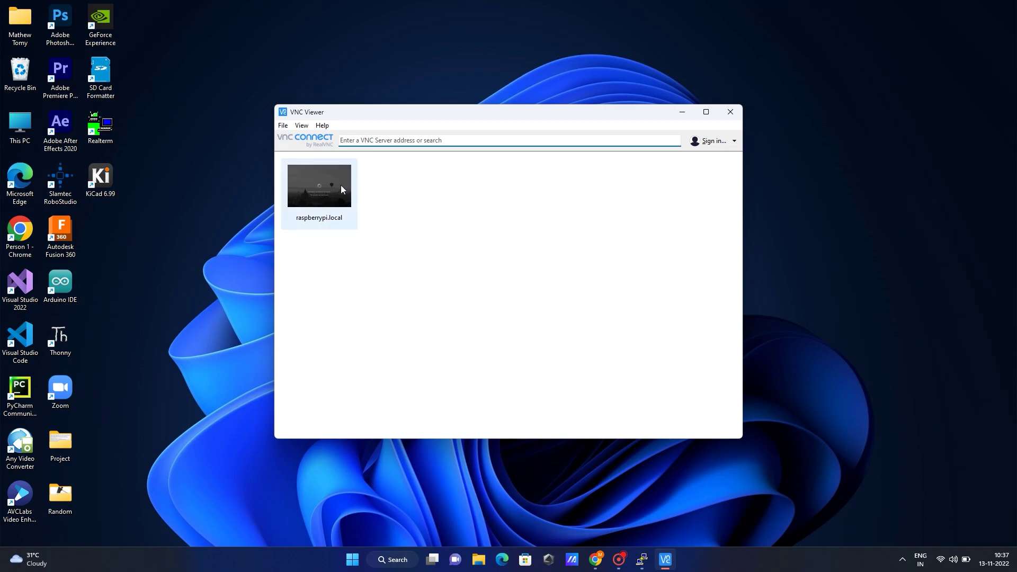
- Connect to raspberrypi.local, accept the changed server identity, and enter the pi user's password
type("ras")
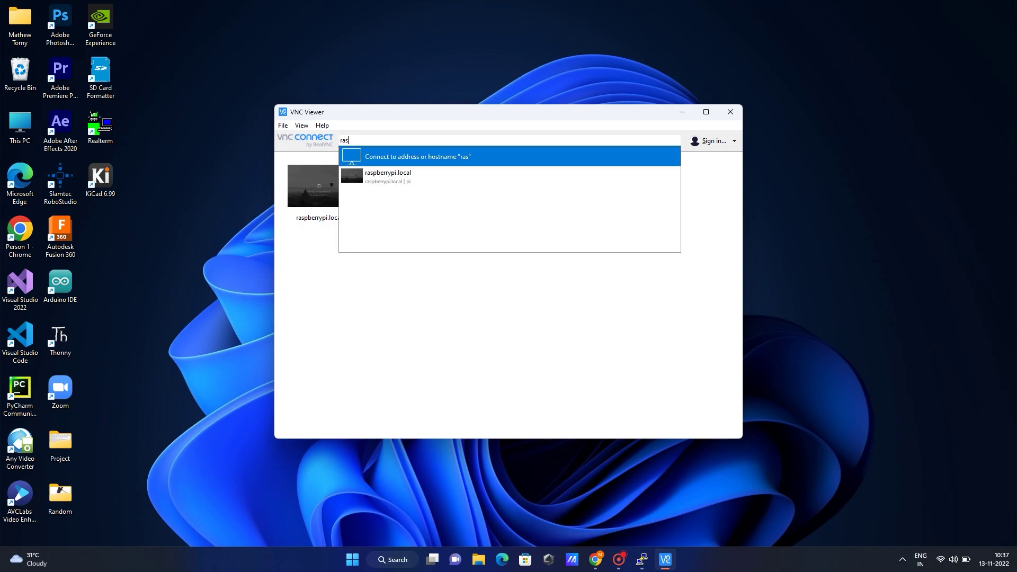
left_click(360, 178)
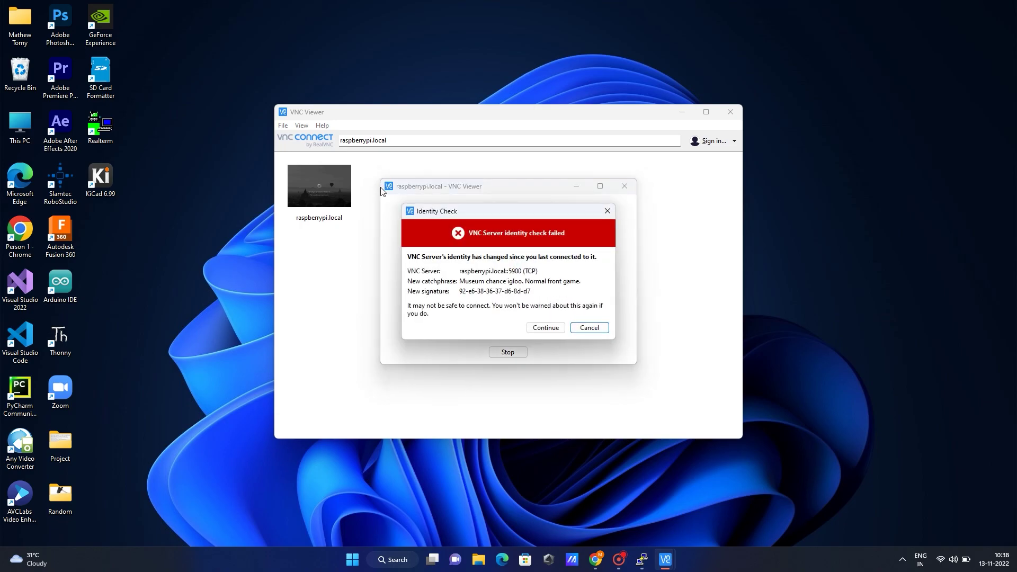
left_click(556, 329)
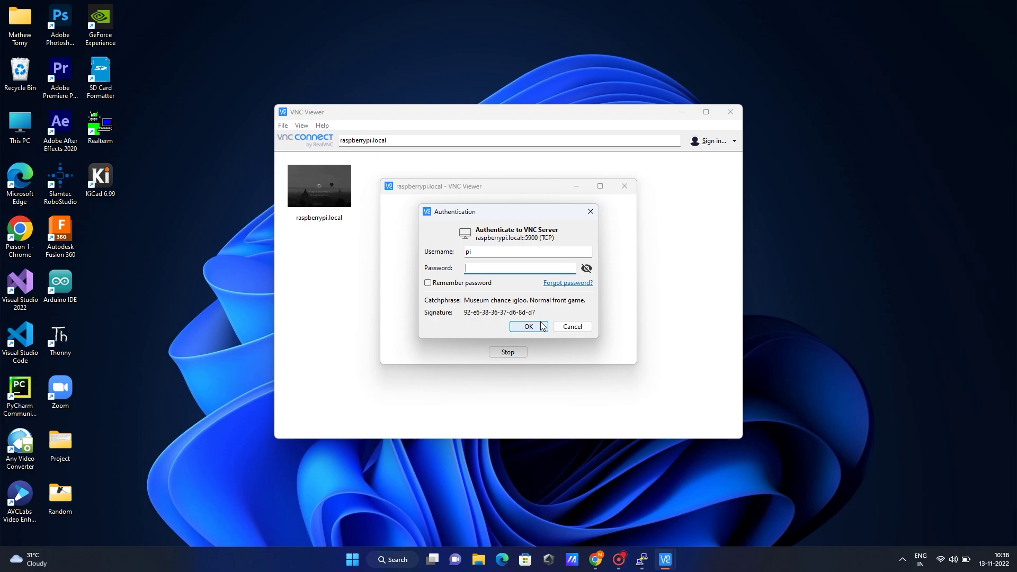
type("raspbe")
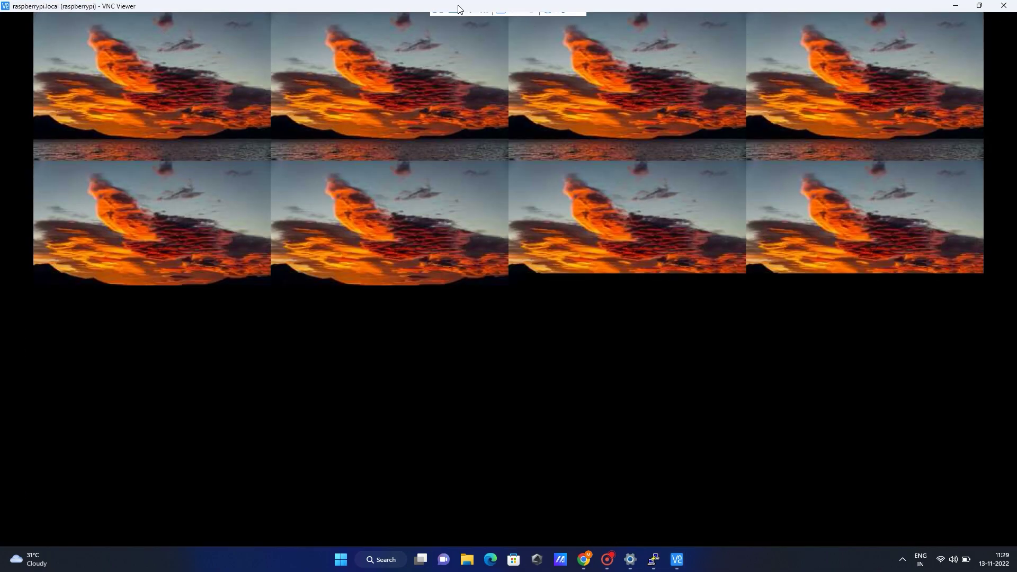
- Put the remote Pi desktop in full screen and close the 'User pi has connected' notice
left_click(437, 20)
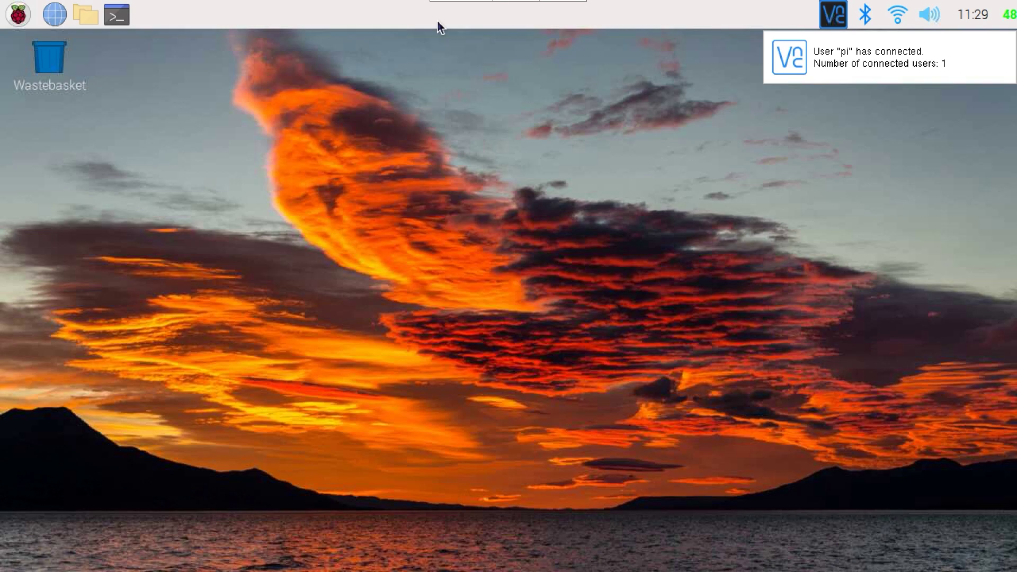
left_click(862, 81)
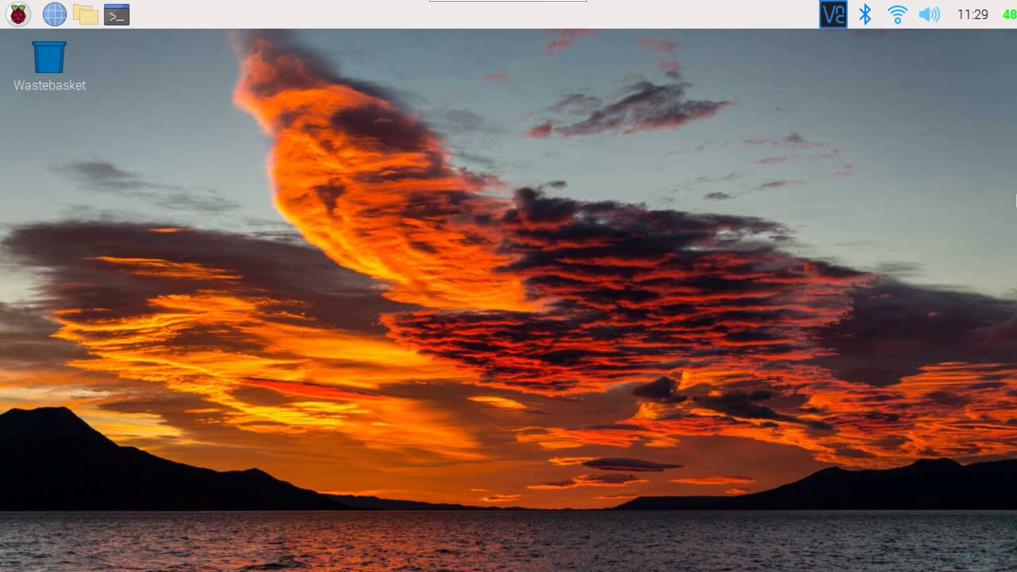